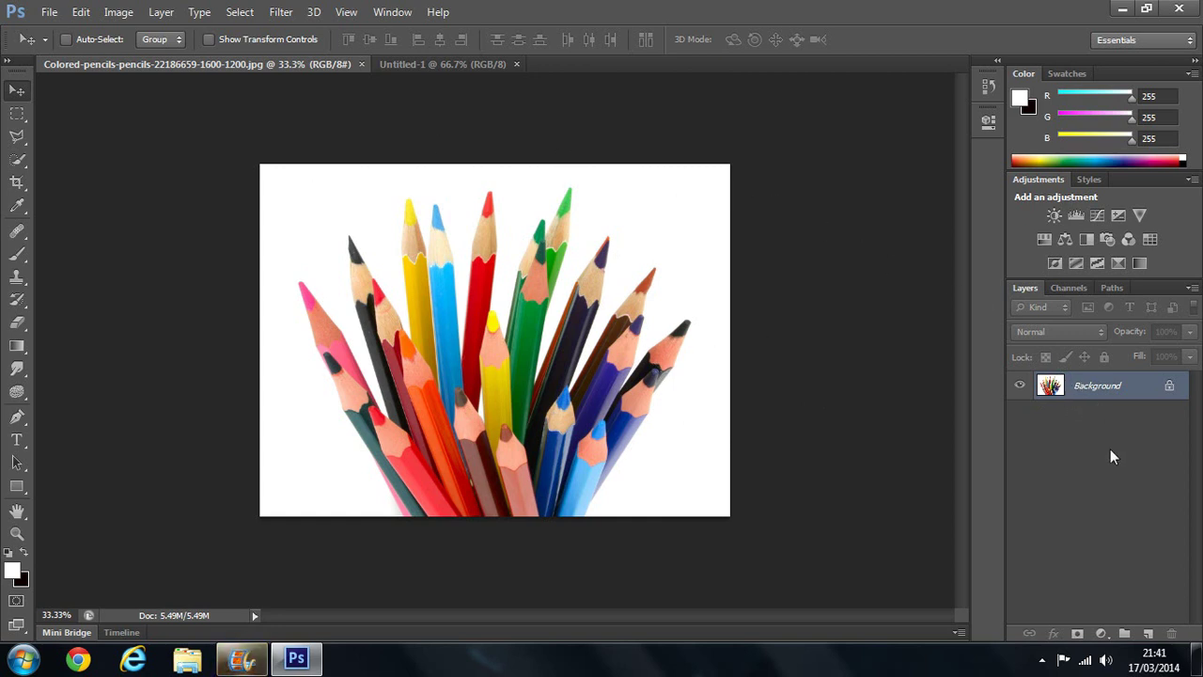
Step: Draw a white rectangle shape about 1395 by 960 px over the pencils and move it down to cover their lower part
left_click(17, 486)
left_click(20, 490)
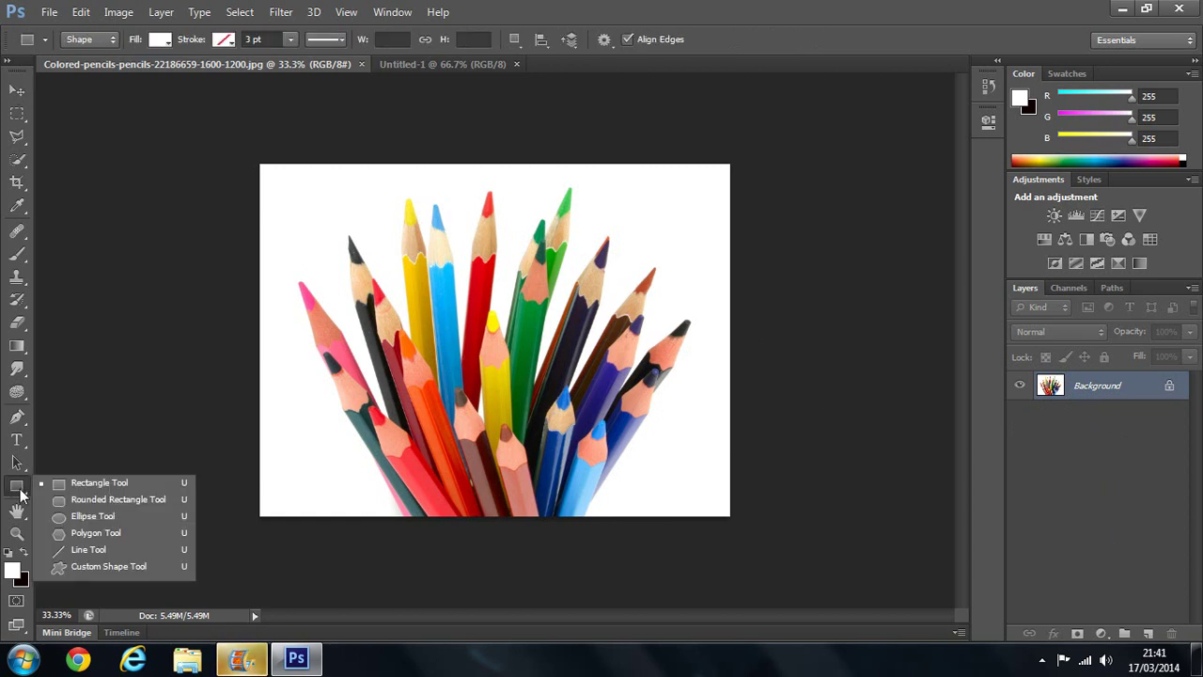
left_click(19, 490)
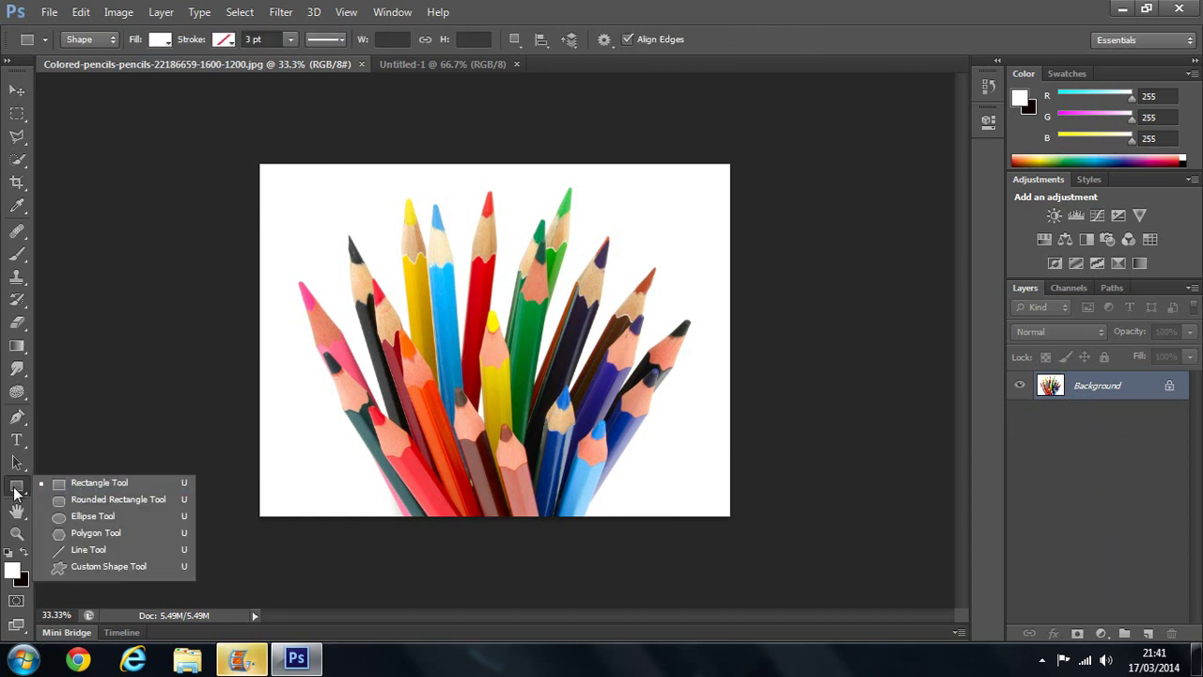
left_click_drag(291, 206, 699, 487)
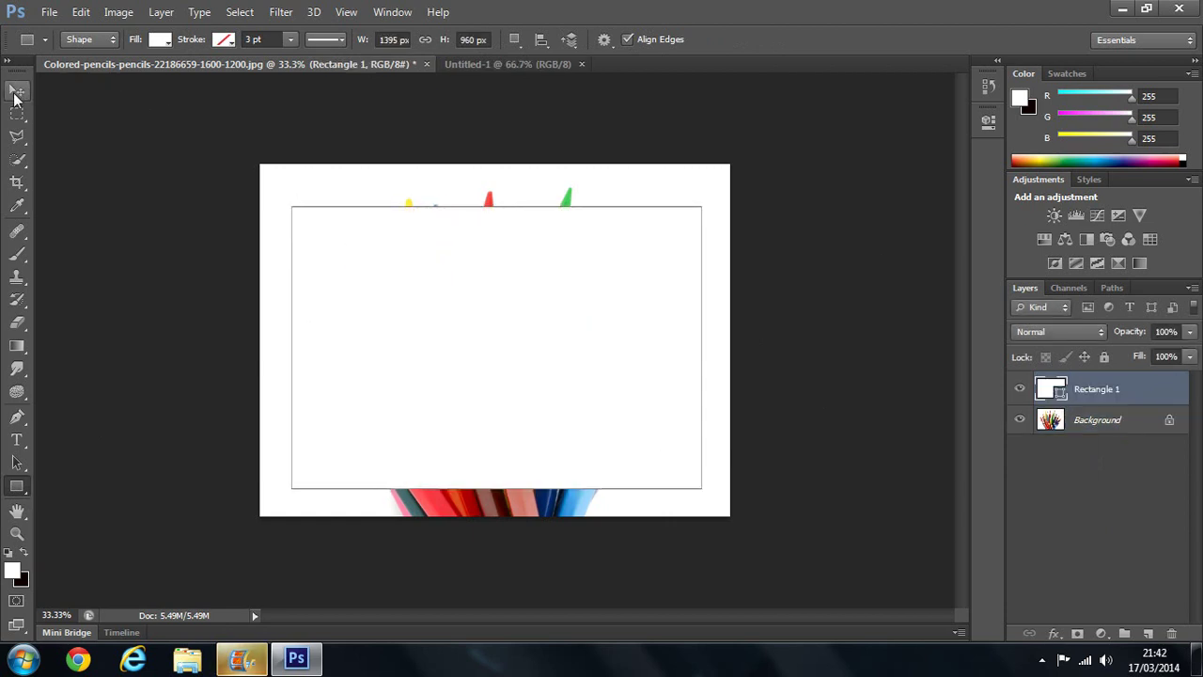
left_click(14, 97)
left_click_drag(537, 300, 544, 287)
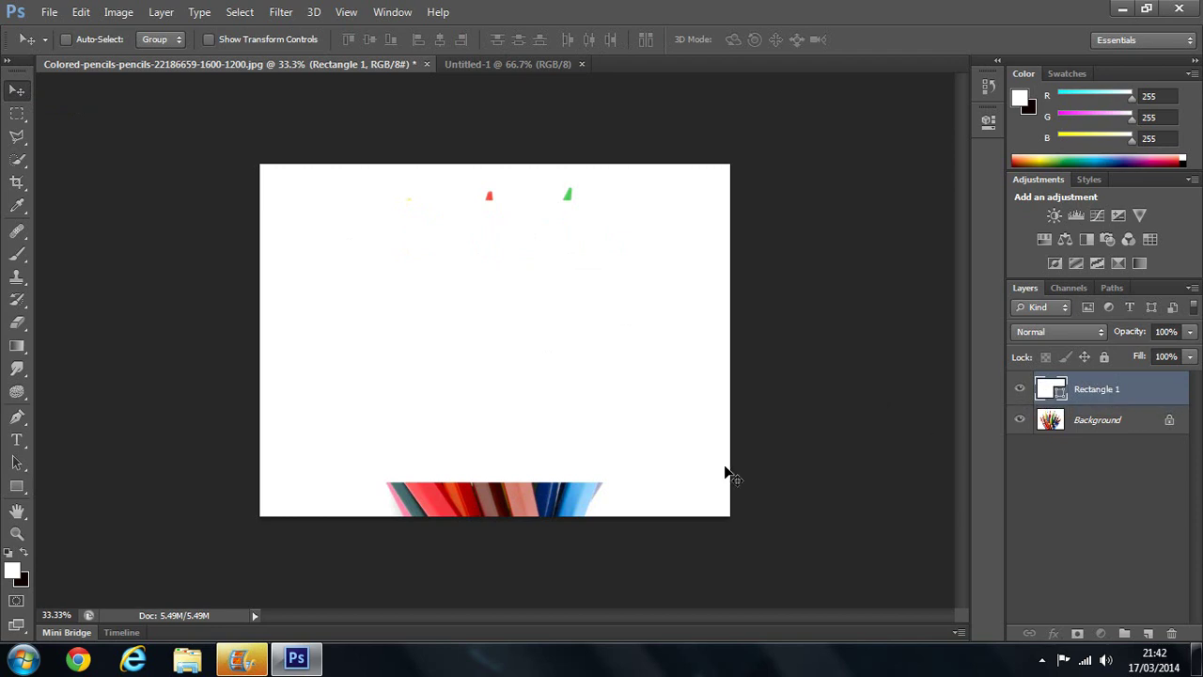
left_click_drag(397, 321, 403, 508)
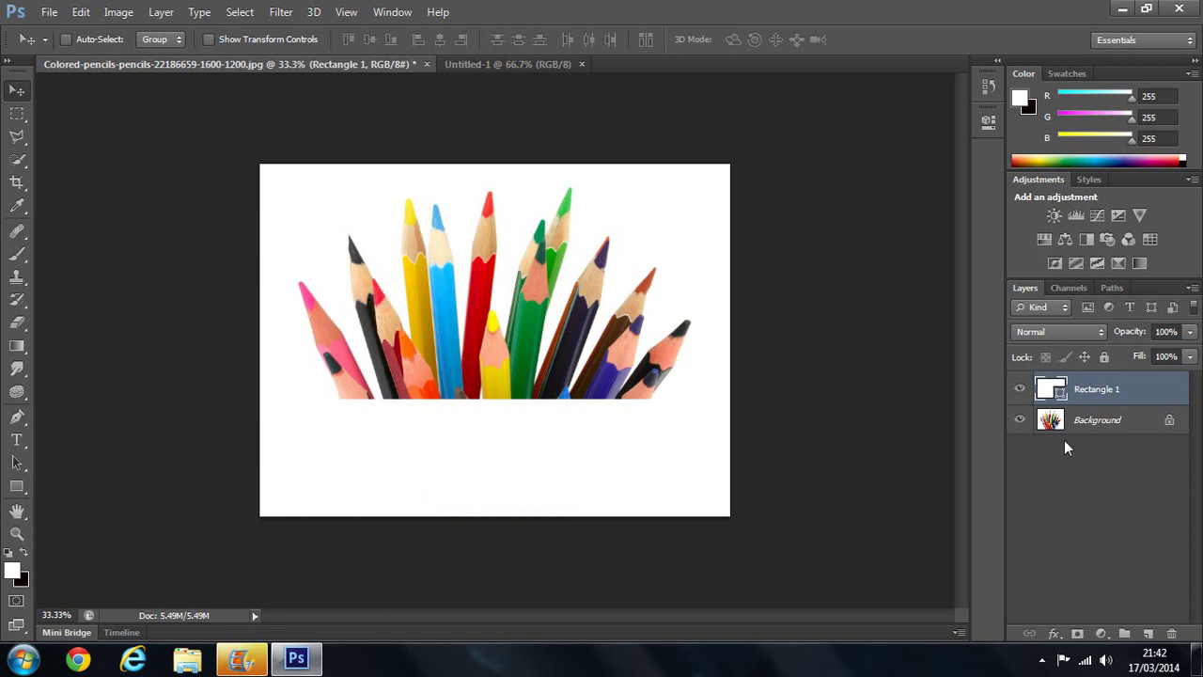
Step: Convert the Background into a regular layer named Layer 0 and try moving the picture
left_click(1098, 428)
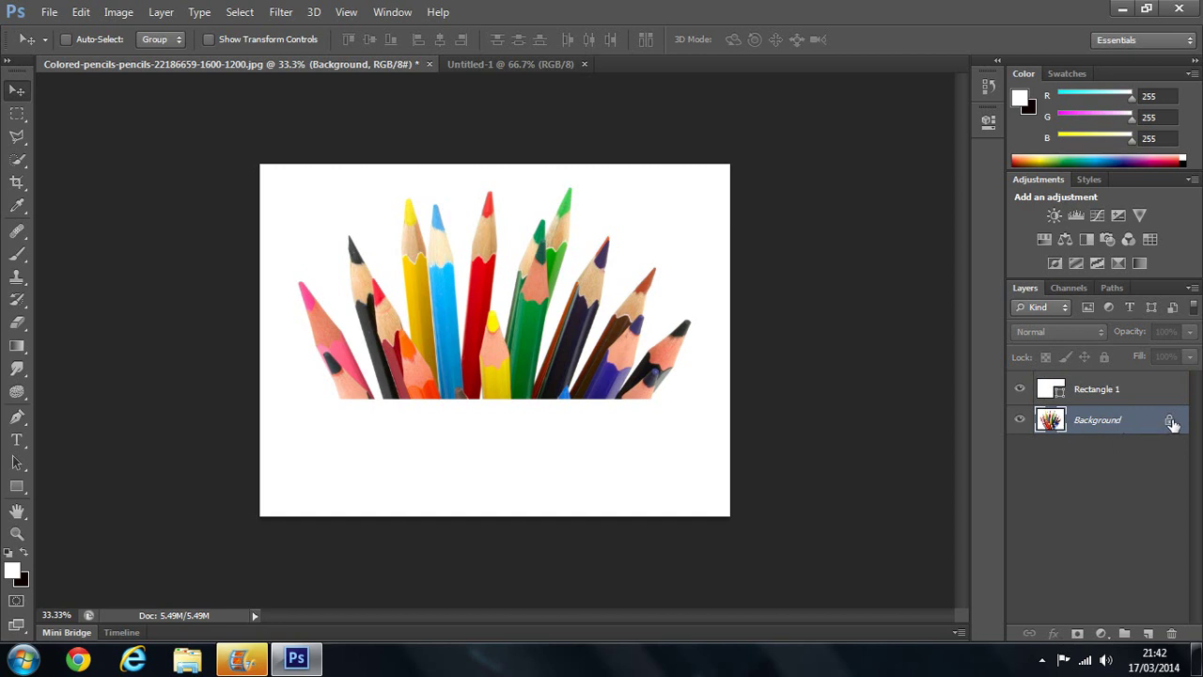
right_click(1127, 427)
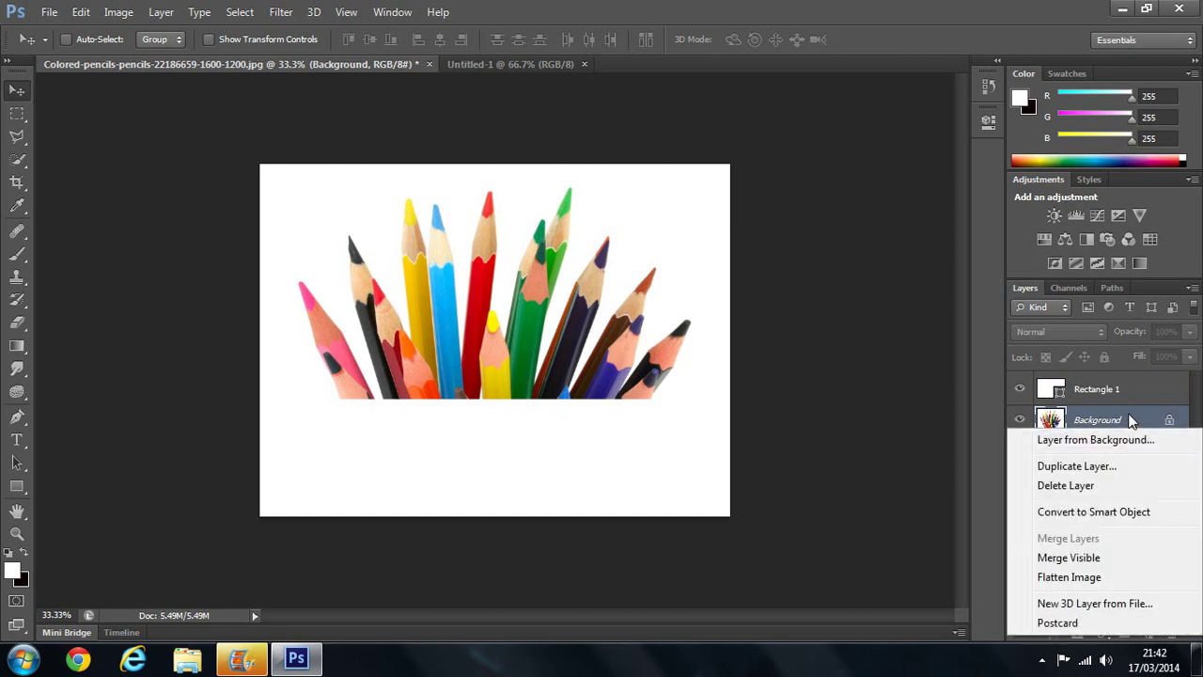
left_click(1110, 439)
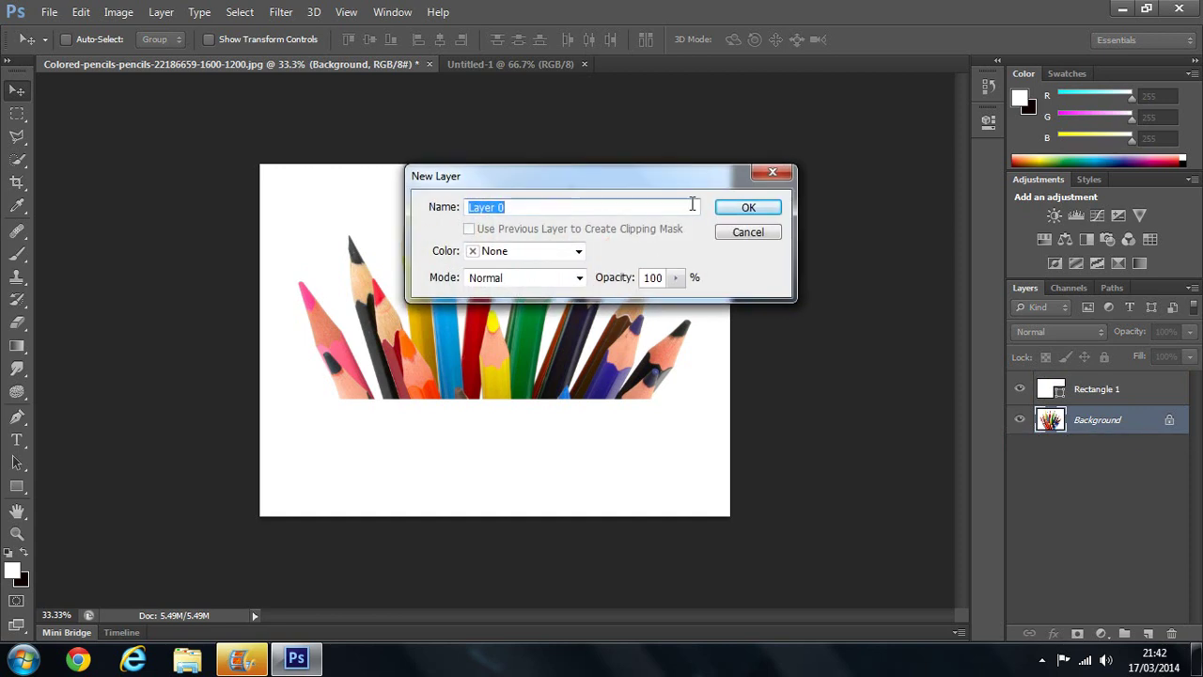
left_click(749, 209)
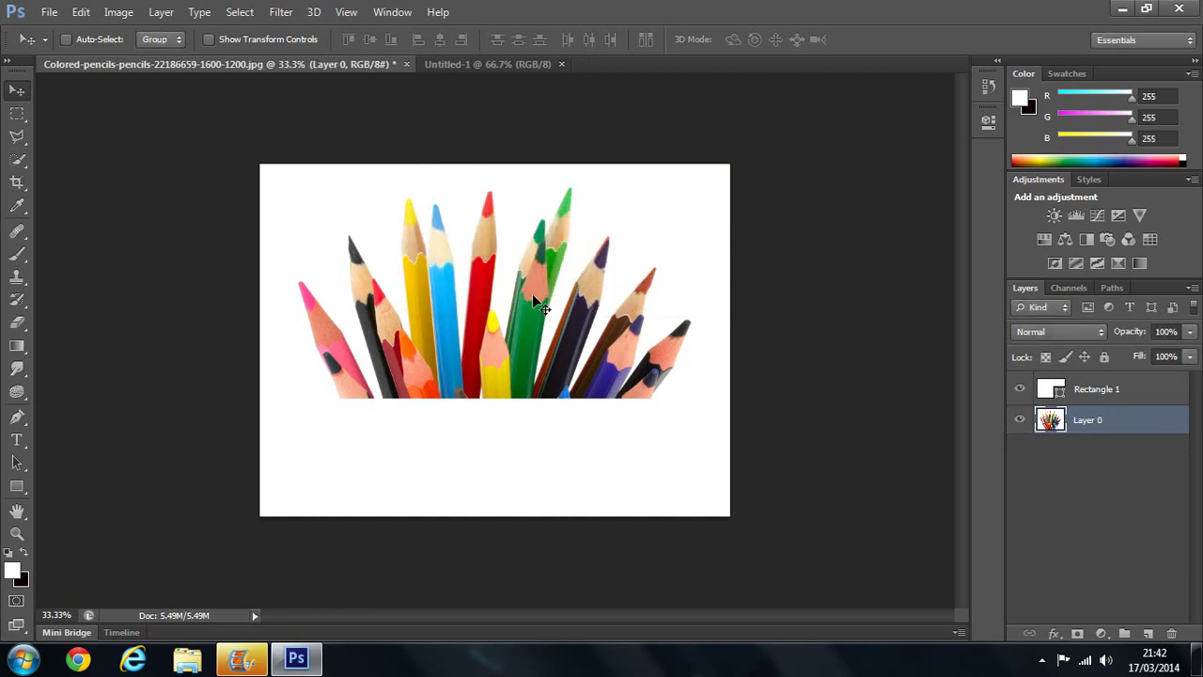
left_click_drag(564, 440, 576, 410)
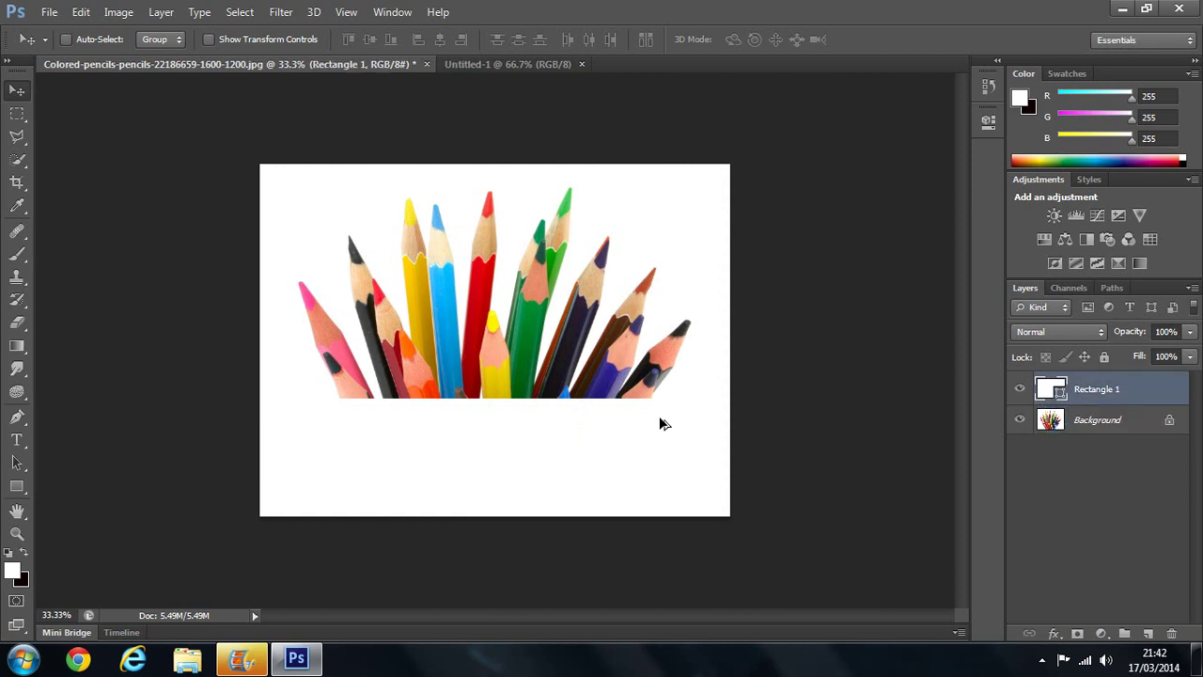
Step: Try to move the locked Background layer with the Move tool
left_click(1075, 422)
left_click_drag(381, 232, 473, 220)
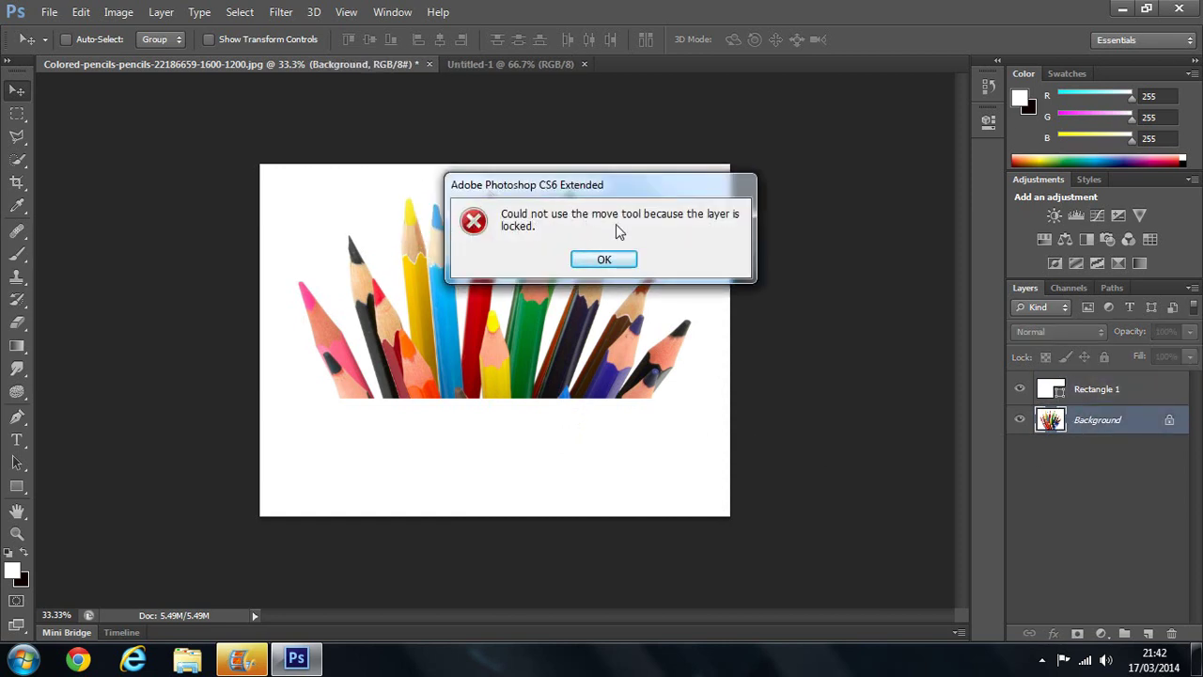
left_click(602, 260)
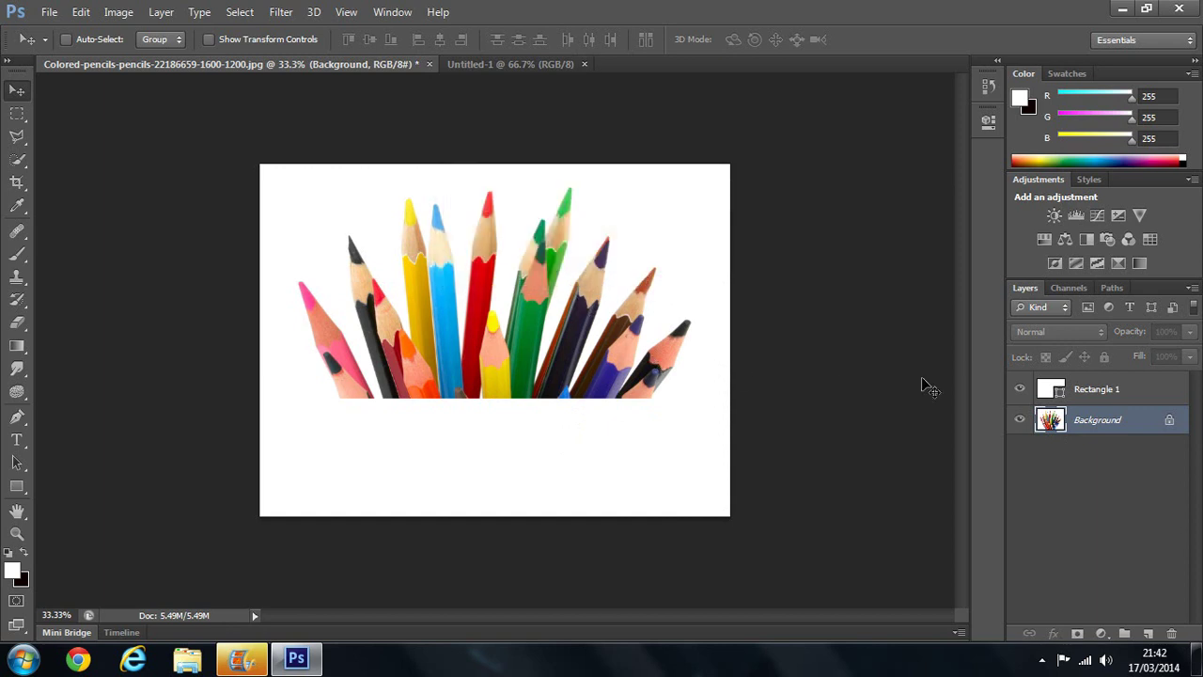
Step: Unlock the Background by converting it to a regular layer named Layer 0, and place the Rectangle 1 layer beneath it
left_click(1123, 390)
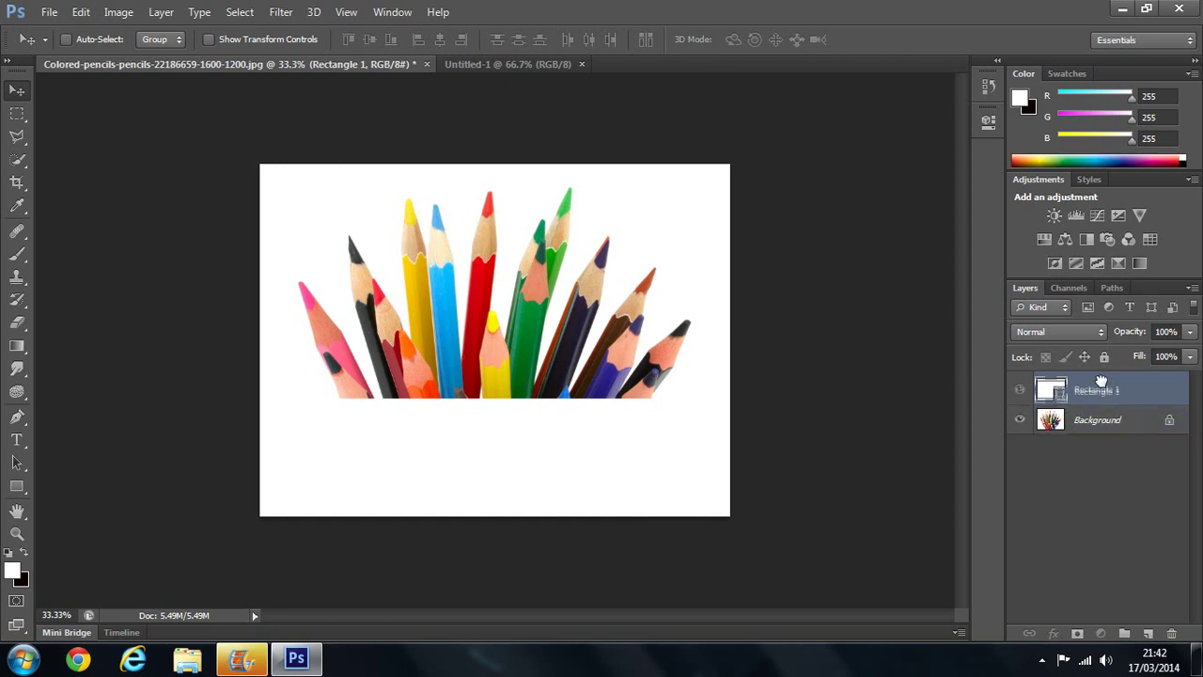
left_click(1088, 419)
right_click(1088, 419)
left_click(1081, 424)
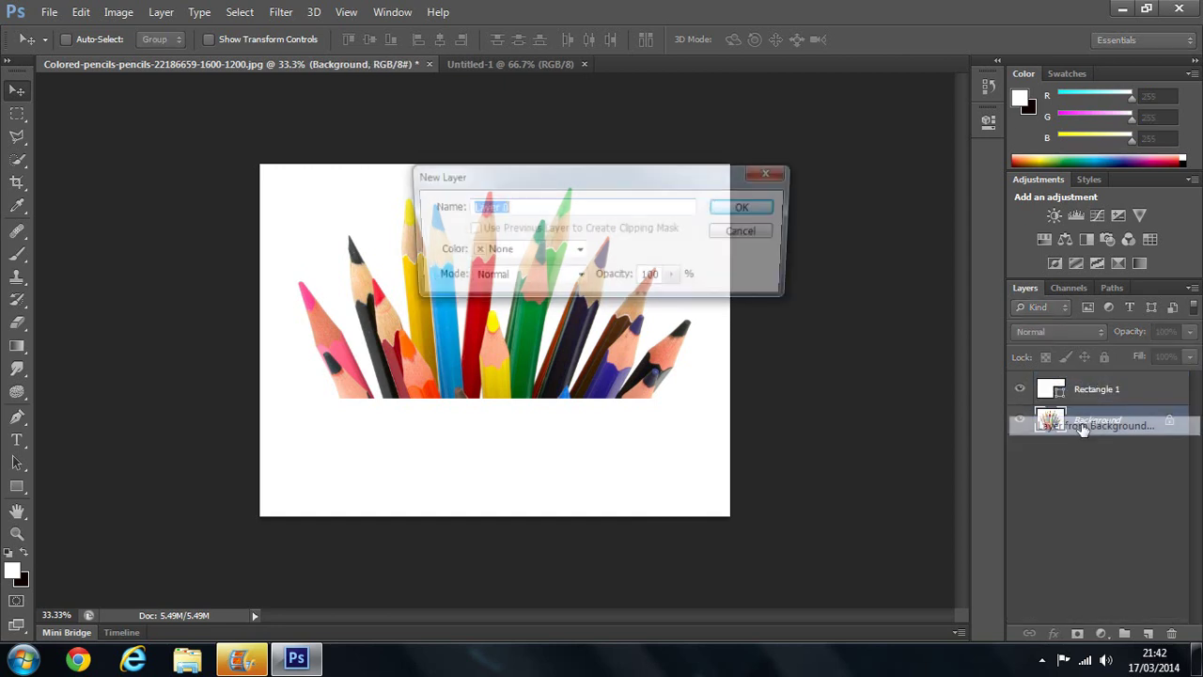
left_click(747, 209)
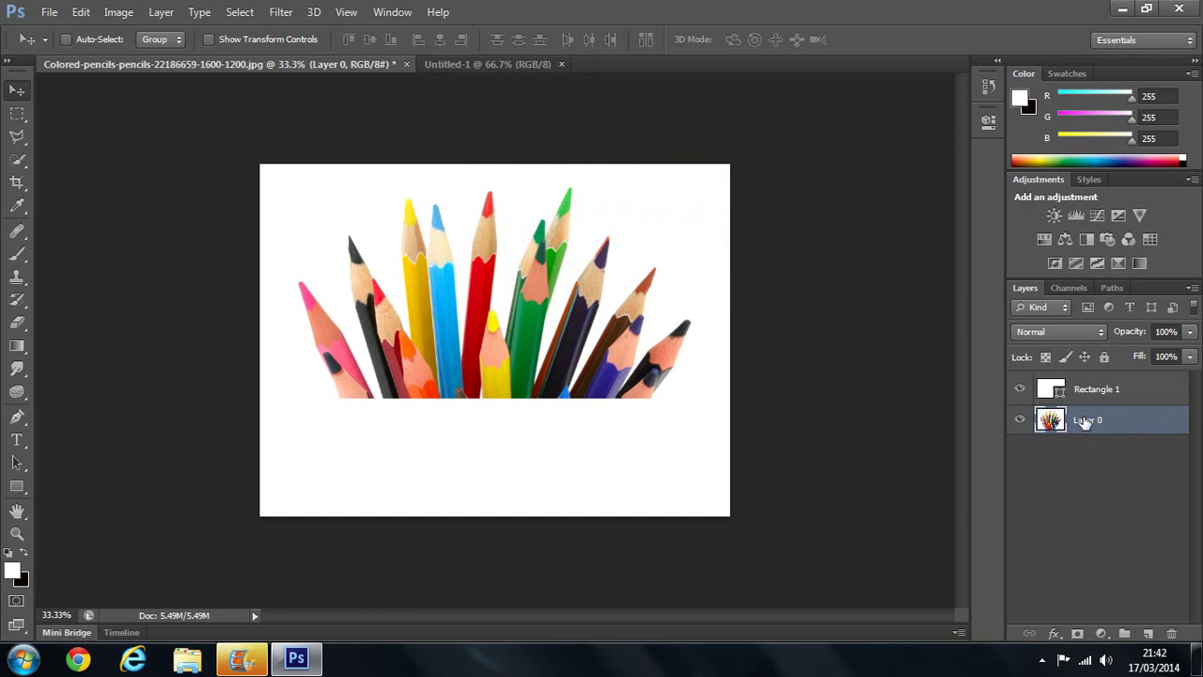
left_click(1099, 391)
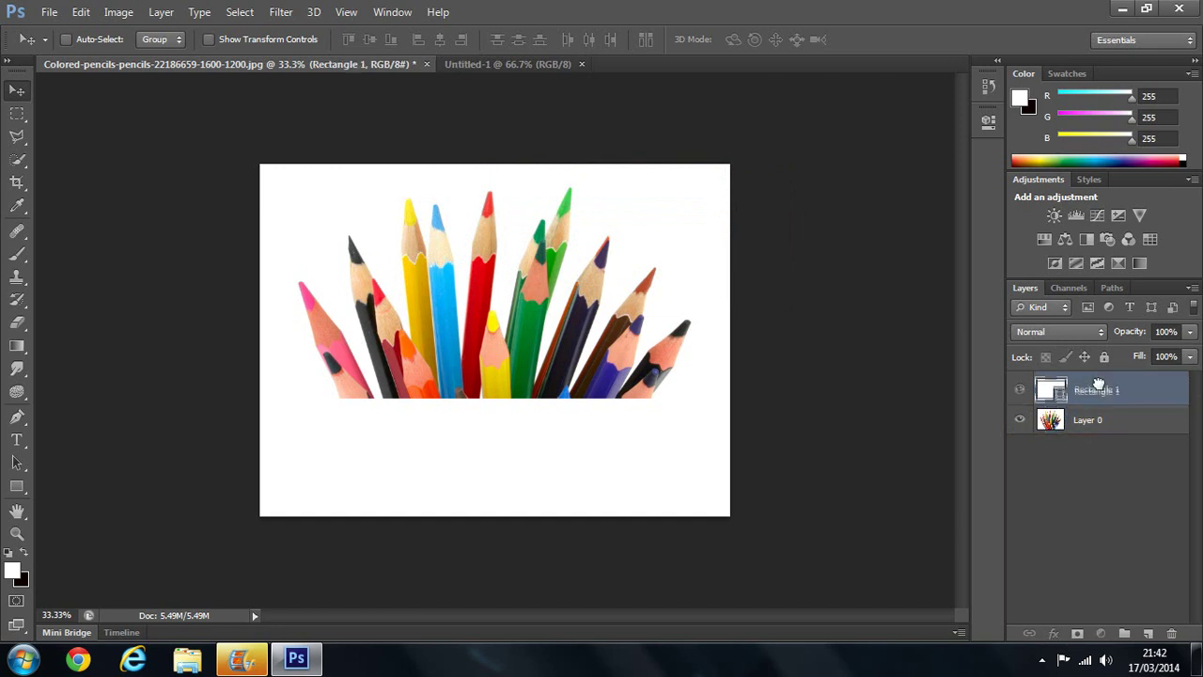
left_click_drag(1100, 388, 1106, 435)
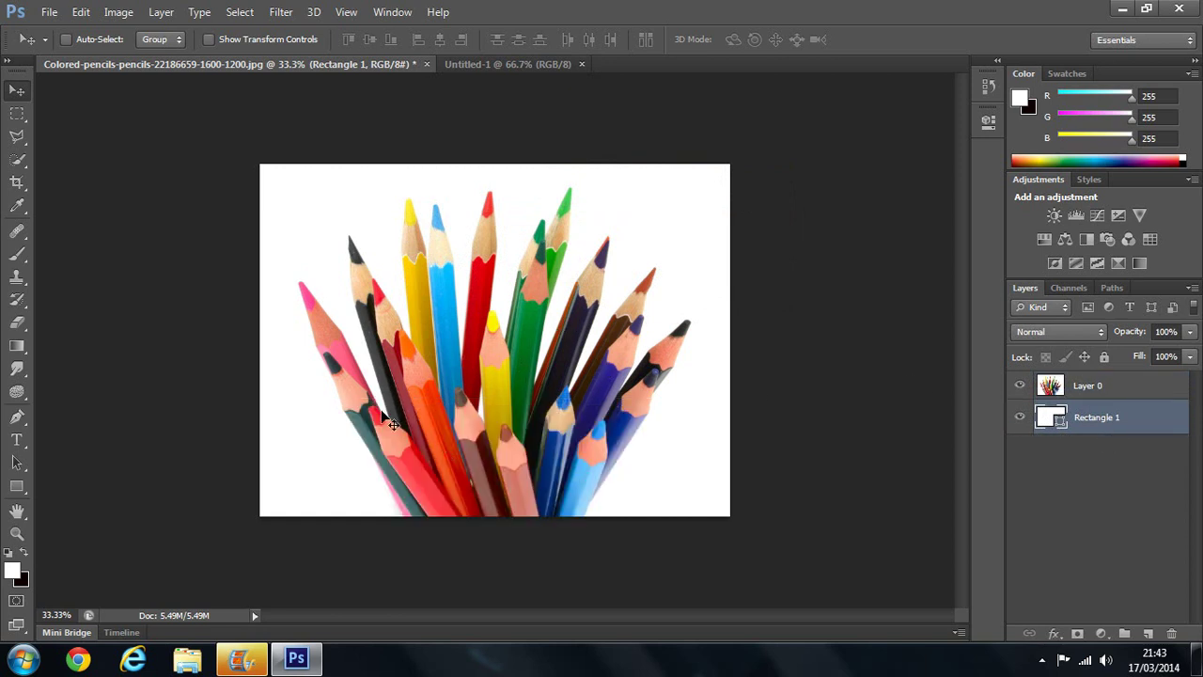
Step: Try a rectangular marquee selection around the upper part of the pencils, shifting it slightly and clearing the selection
left_click(16, 114)
right_click(16, 114)
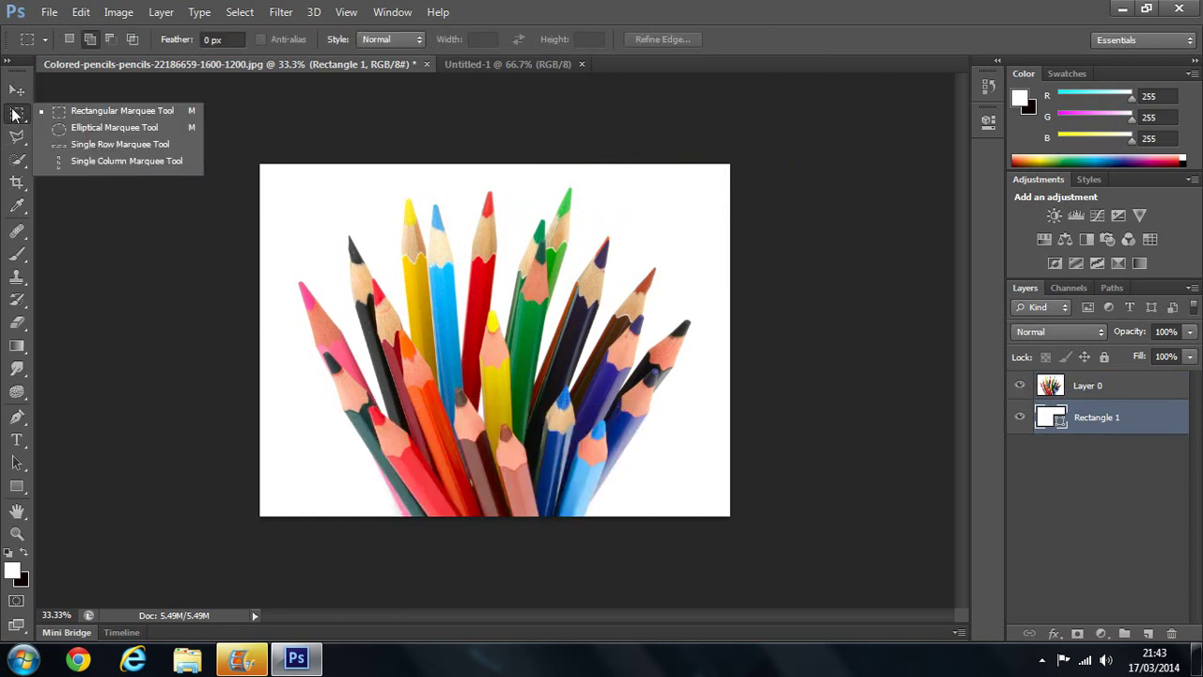
left_click(79, 113)
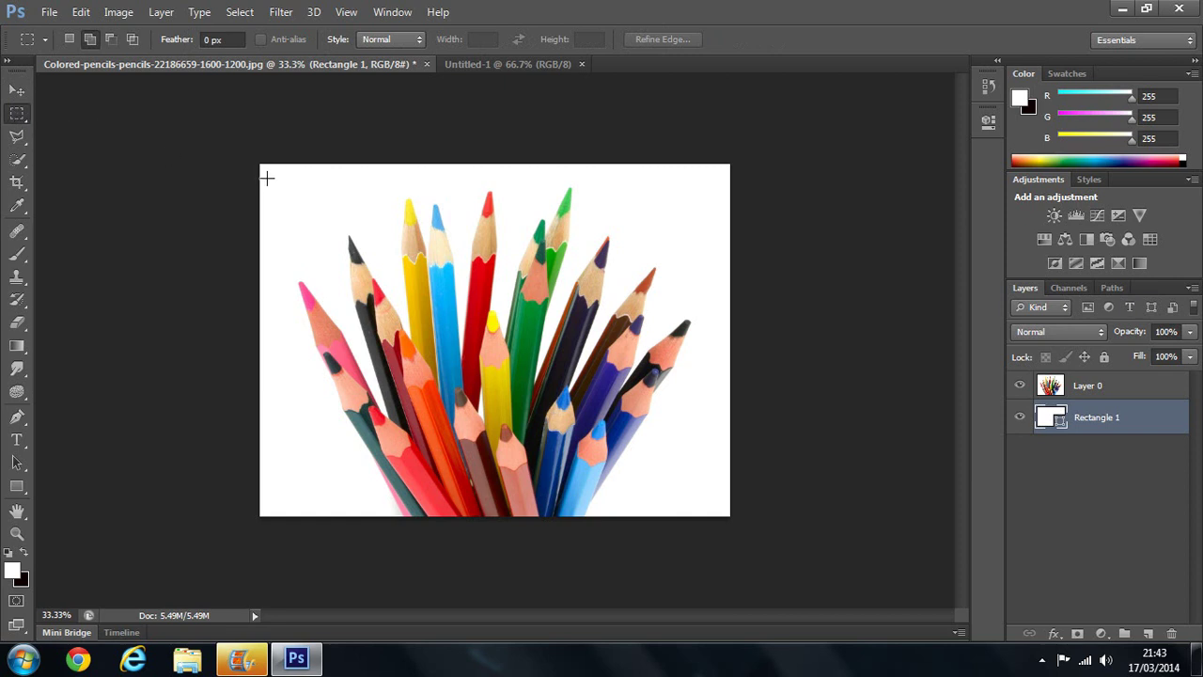
left_click_drag(267, 177, 692, 422)
left_click(15, 93)
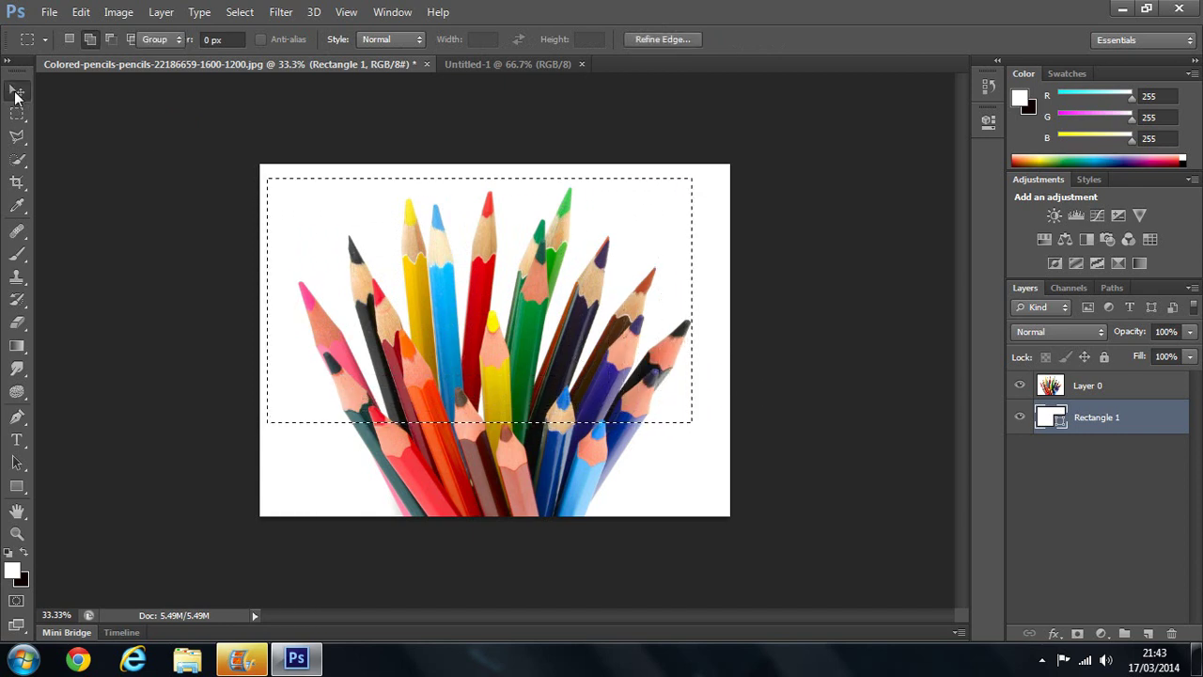
mouse_move(348, 243)
left_mouse_down()
mouse_move(350, 254)
mouse_move(362, 247)
mouse_move(348, 308)
mouse_move(355, 266)
mouse_move(334, 246)
mouse_move(344, 230)
mouse_move(357, 273)
mouse_move(404, 253)
mouse_move(749, 347)
mouse_move(575, 299)
mouse_move(361, 275)
mouse_move(350, 242)
left_mouse_up()
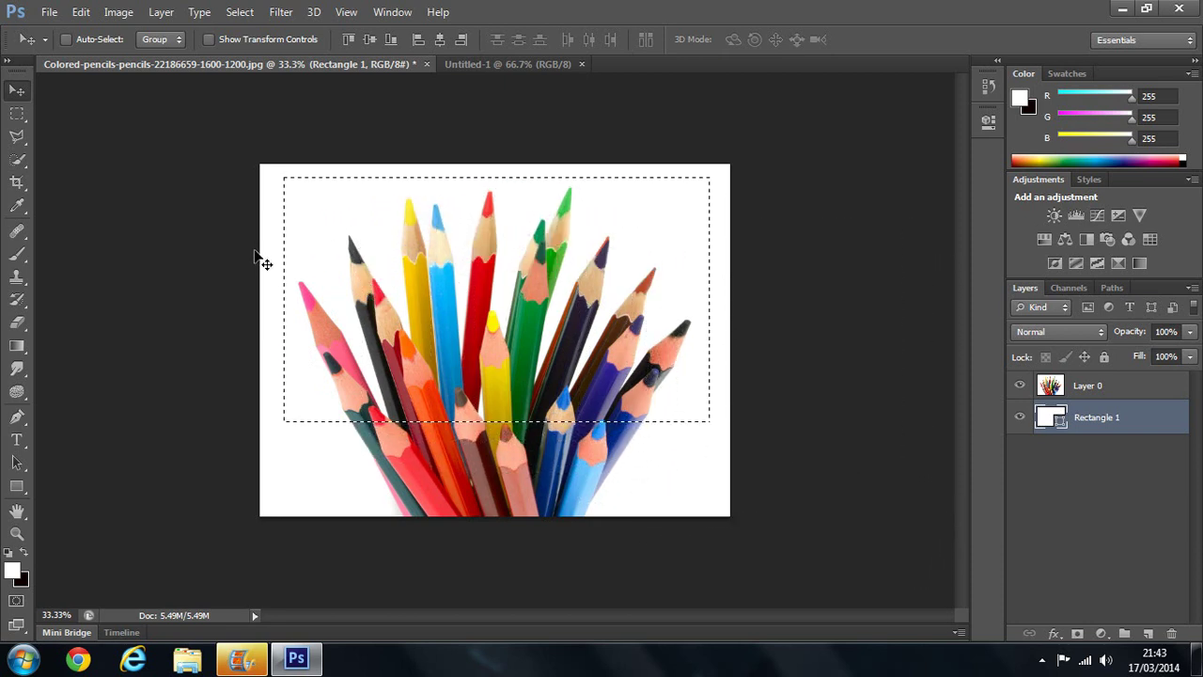
key("ctrl+d")
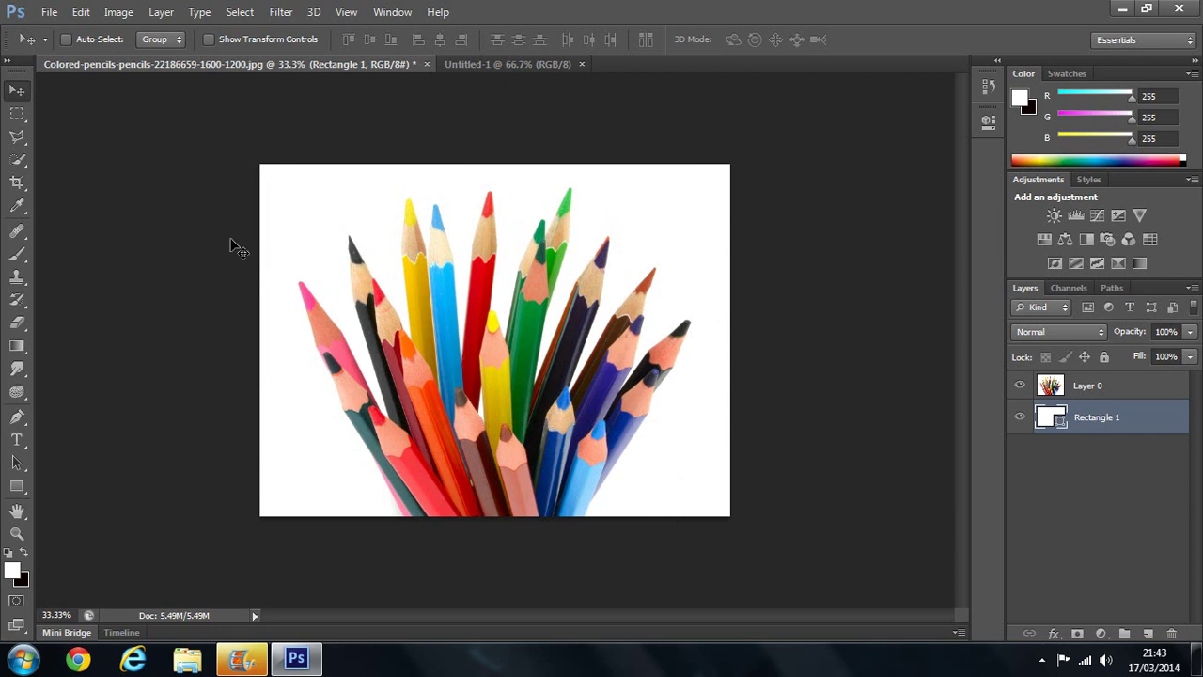
Step: Try a freehand lasso selection in the white area above the black pencil, moving it over the pencils and clearing it
left_click_drag(17, 135, 56, 143)
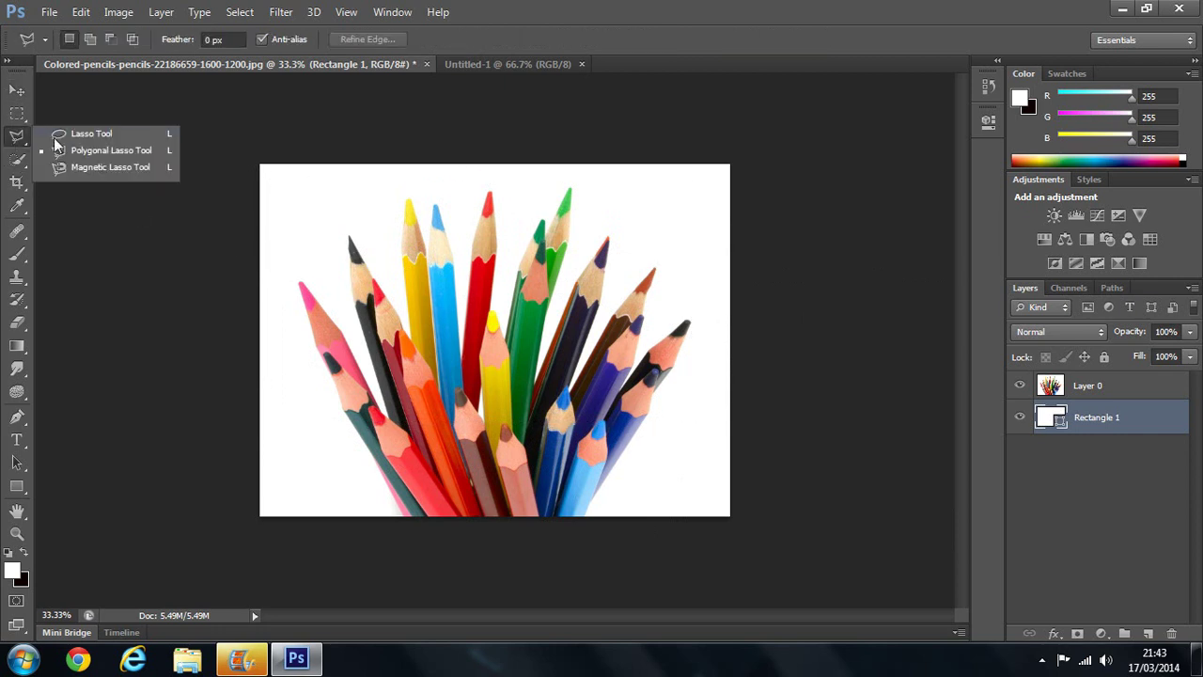
left_click(87, 137)
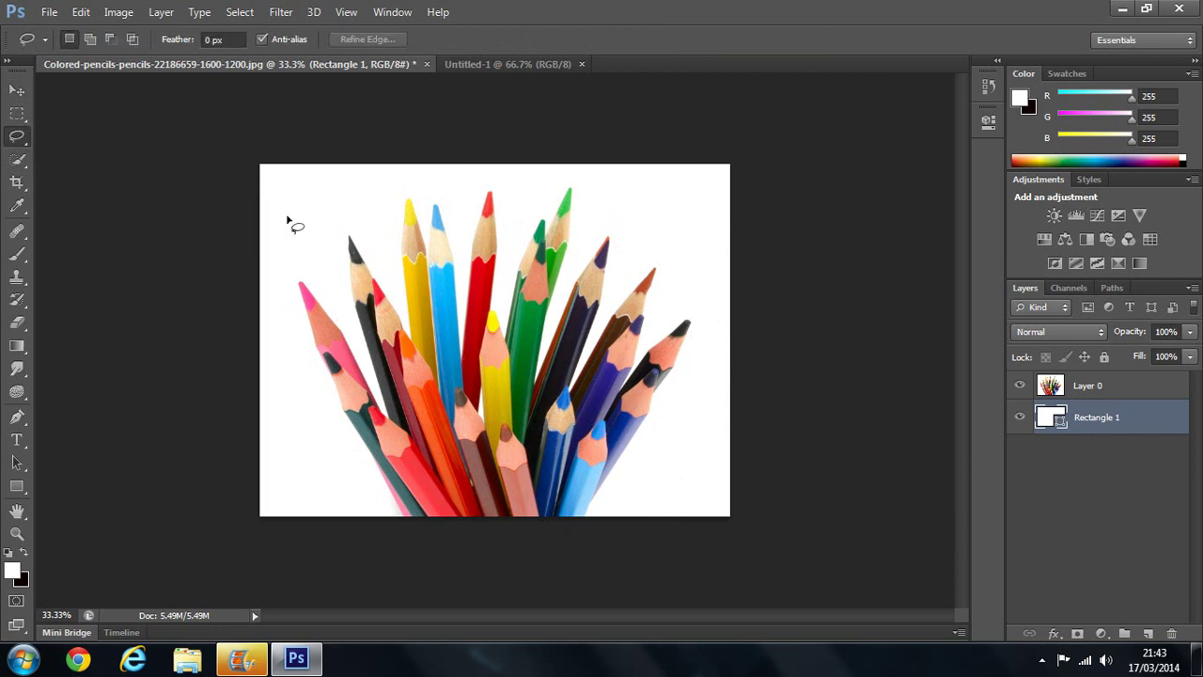
mouse_move(313, 260)
left_mouse_down()
mouse_move(341, 207)
mouse_move(367, 234)
mouse_move(395, 193)
mouse_move(342, 184)
mouse_move(311, 214)
mouse_move(297, 271)
mouse_move(320, 268)
left_mouse_up()
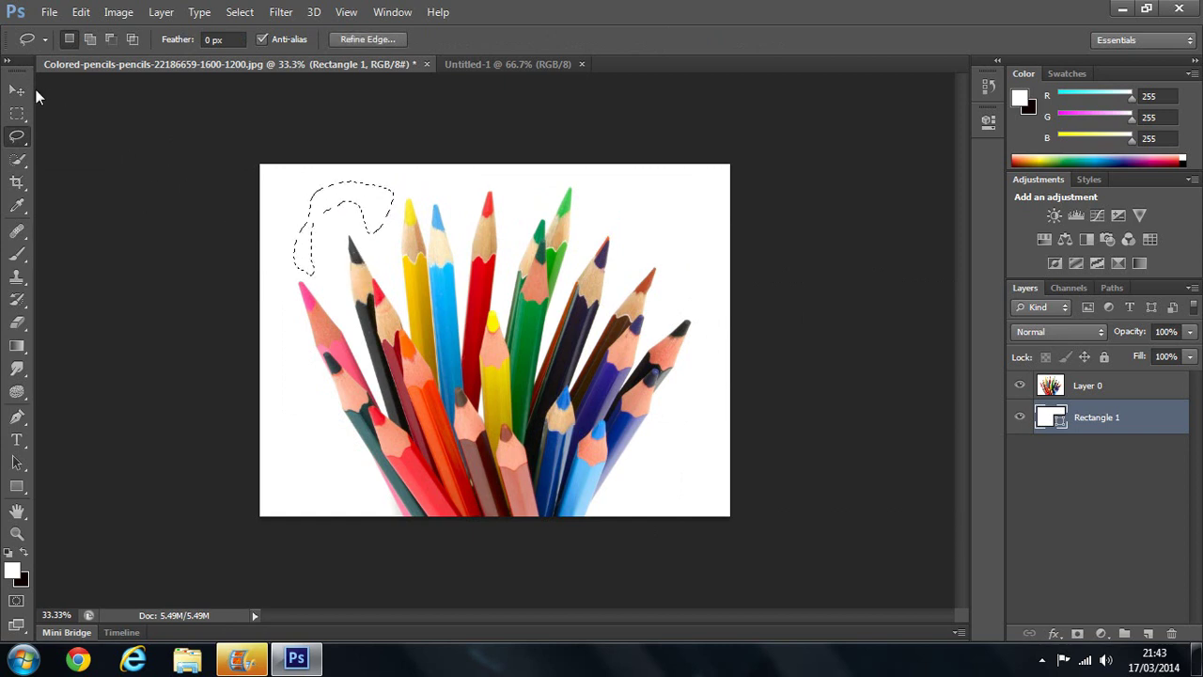
left_click(17, 90)
mouse_move(332, 211)
left_mouse_down()
mouse_move(337, 254)
mouse_move(426, 226)
mouse_move(435, 312)
left_mouse_up()
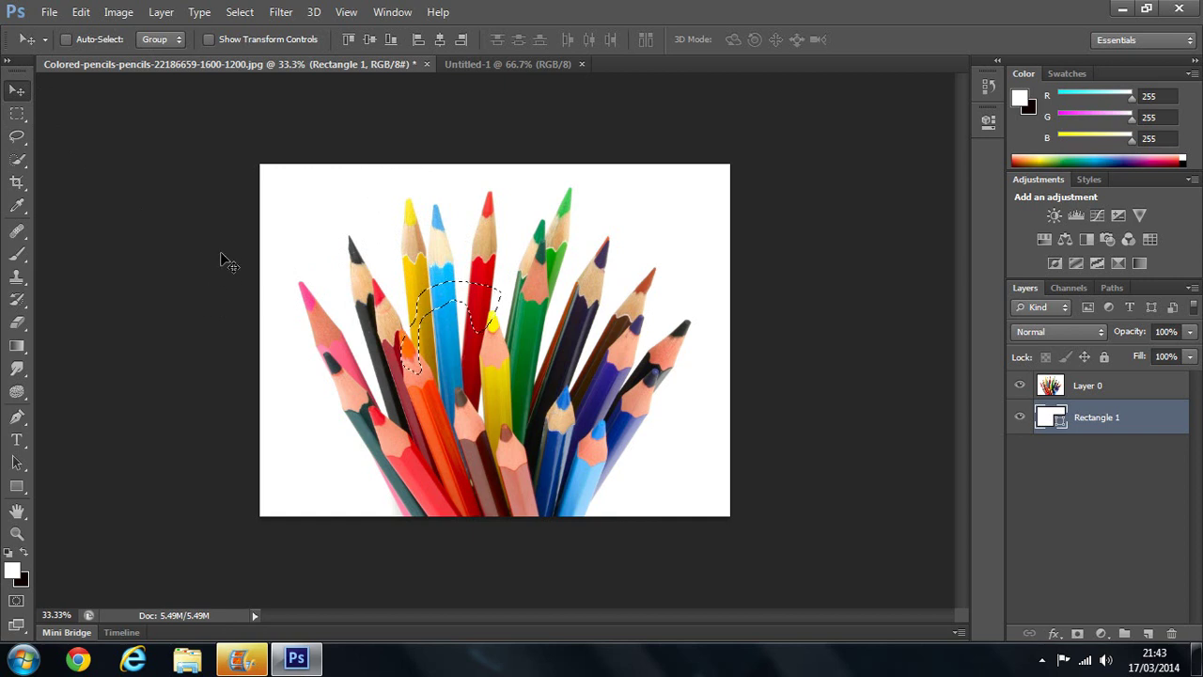
key("ctrl+z")
key("ctrl+d")
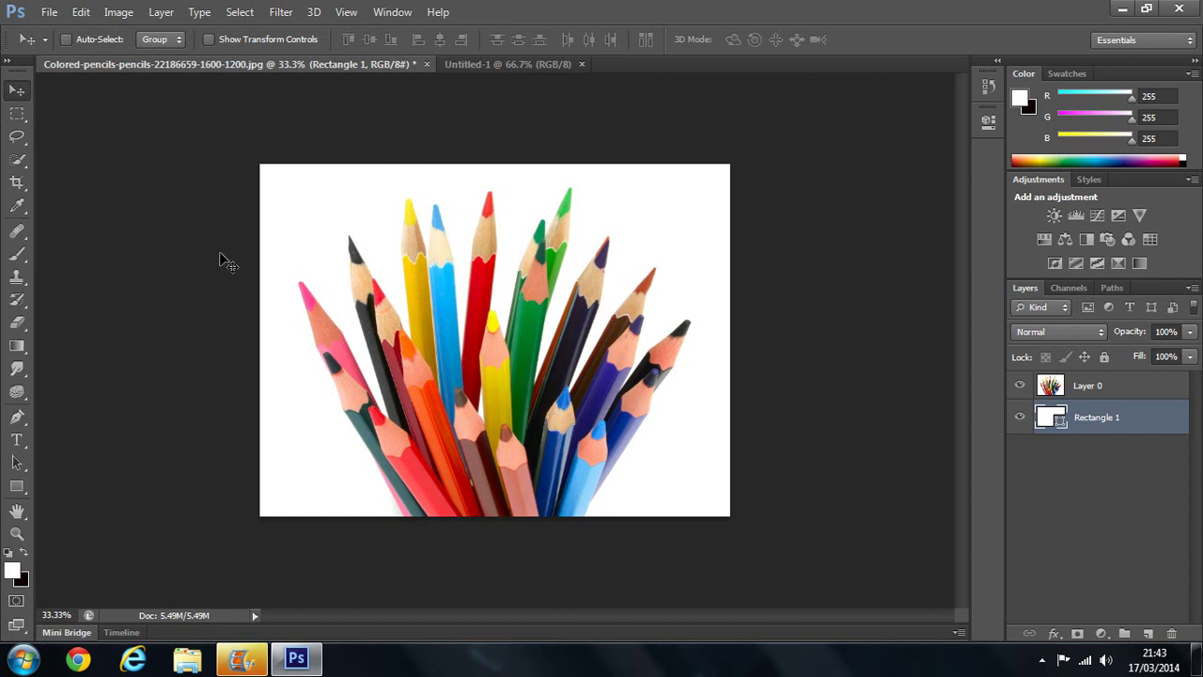
left_click(17, 159)
left_click(17, 182)
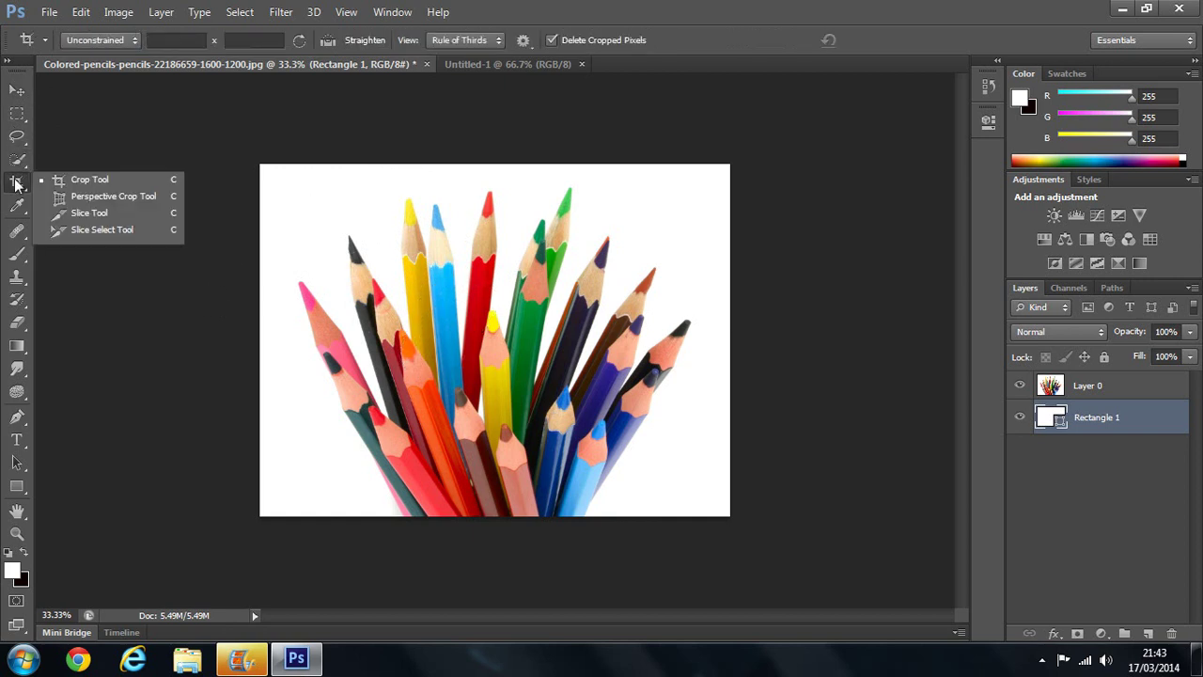
left_click(69, 180)
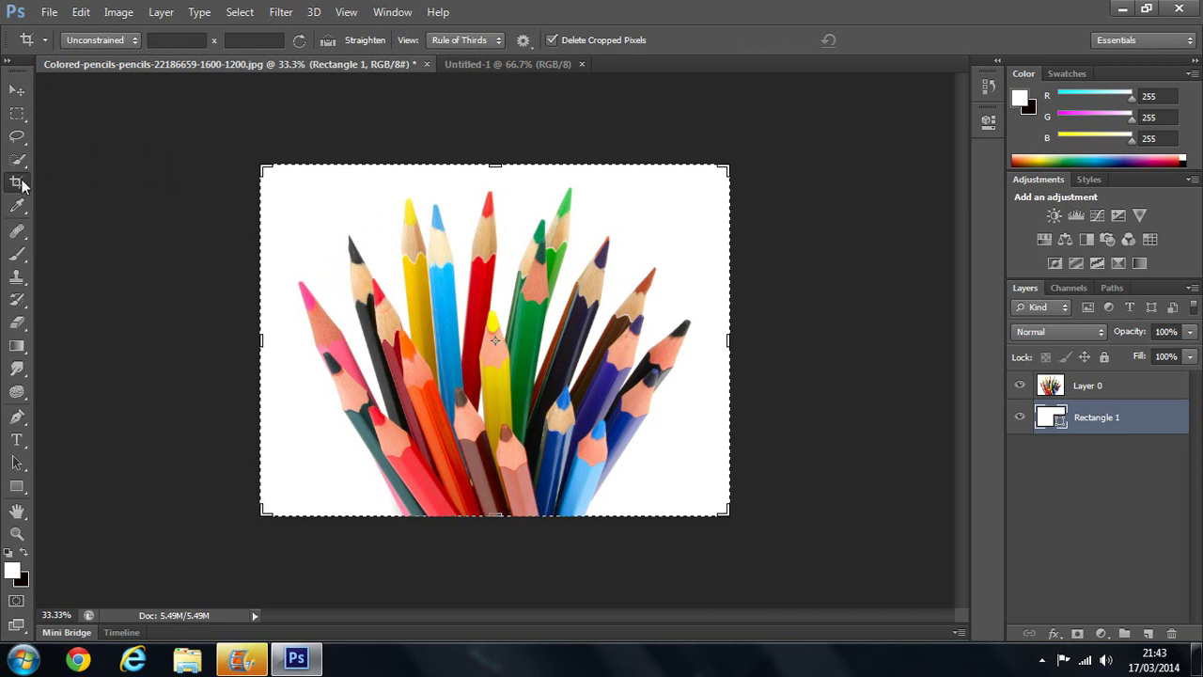
left_click(19, 183)
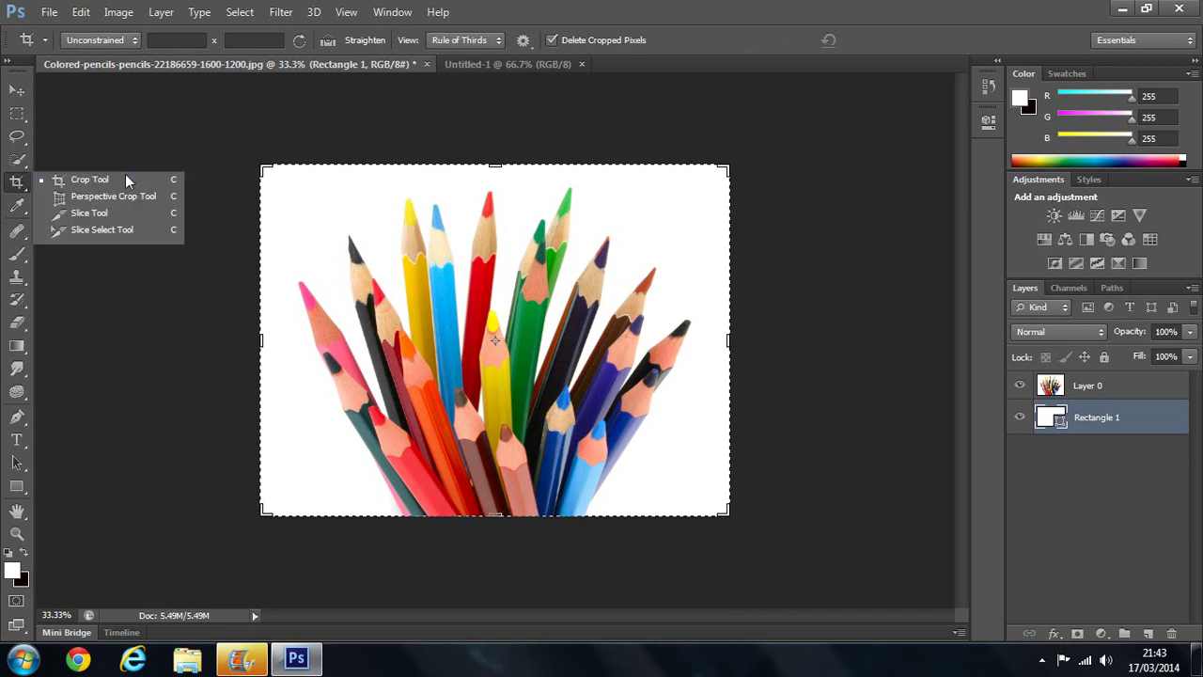
left_click(15, 136)
left_click(15, 116)
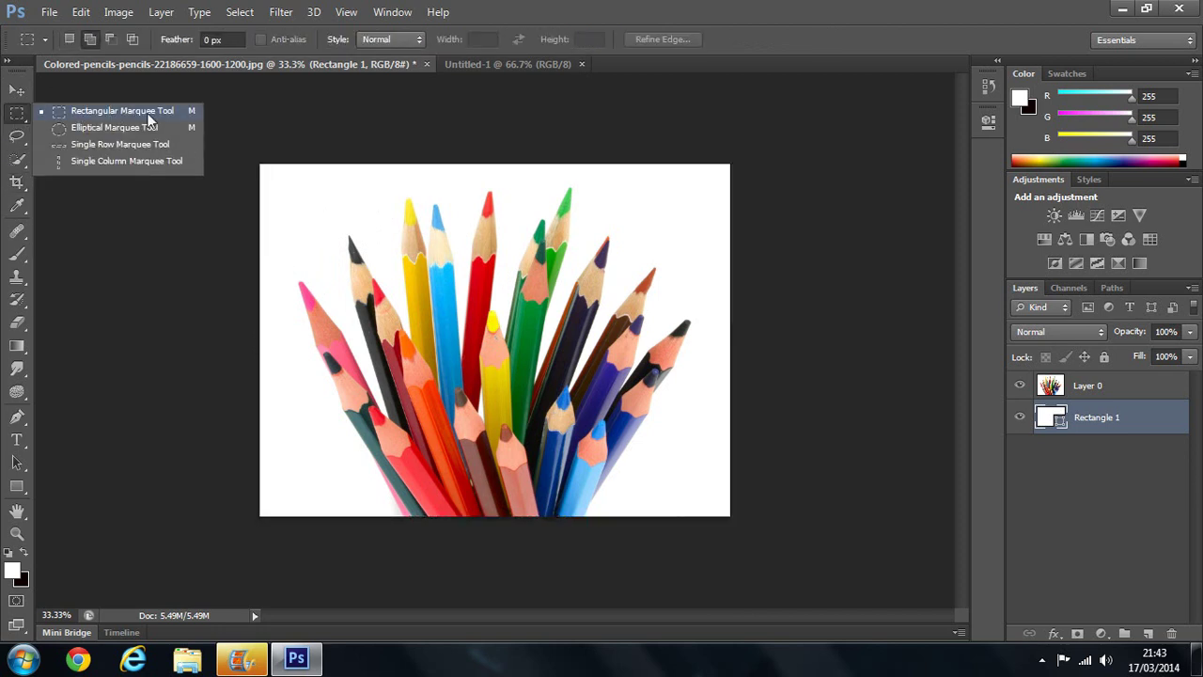
Step: Crop the pencils photo with the Crop tool, trimming narrow strips off both sides and the upper edge, and apply the crop
left_click(17, 182)
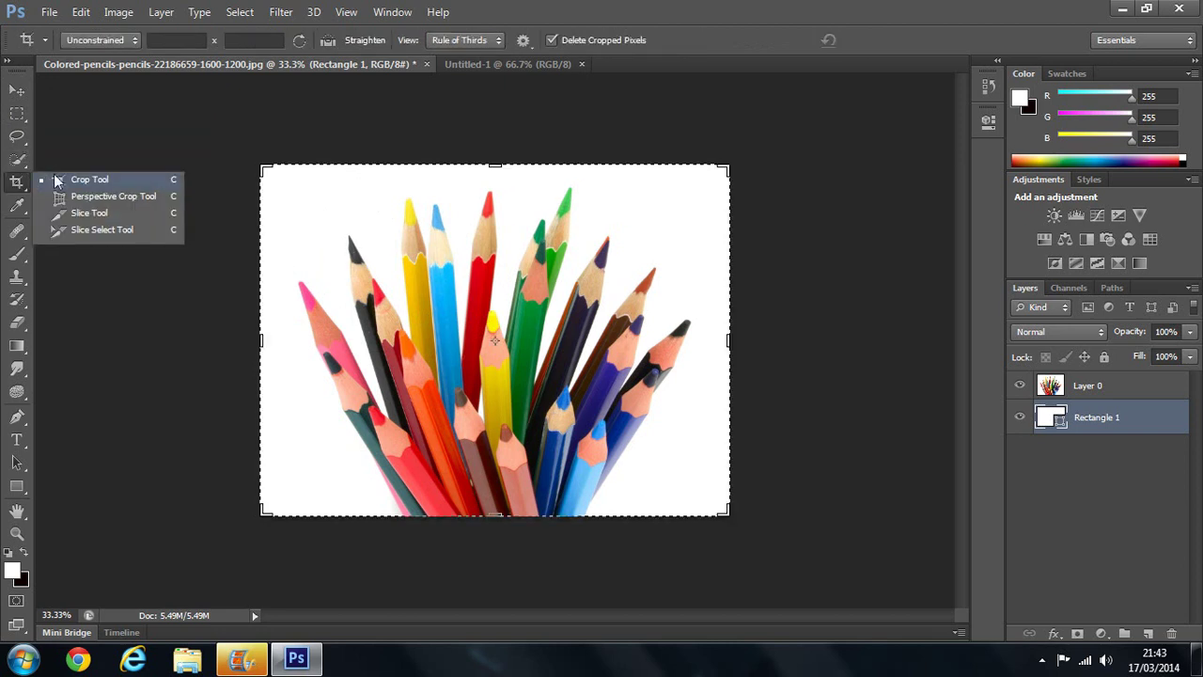
left_click(117, 178)
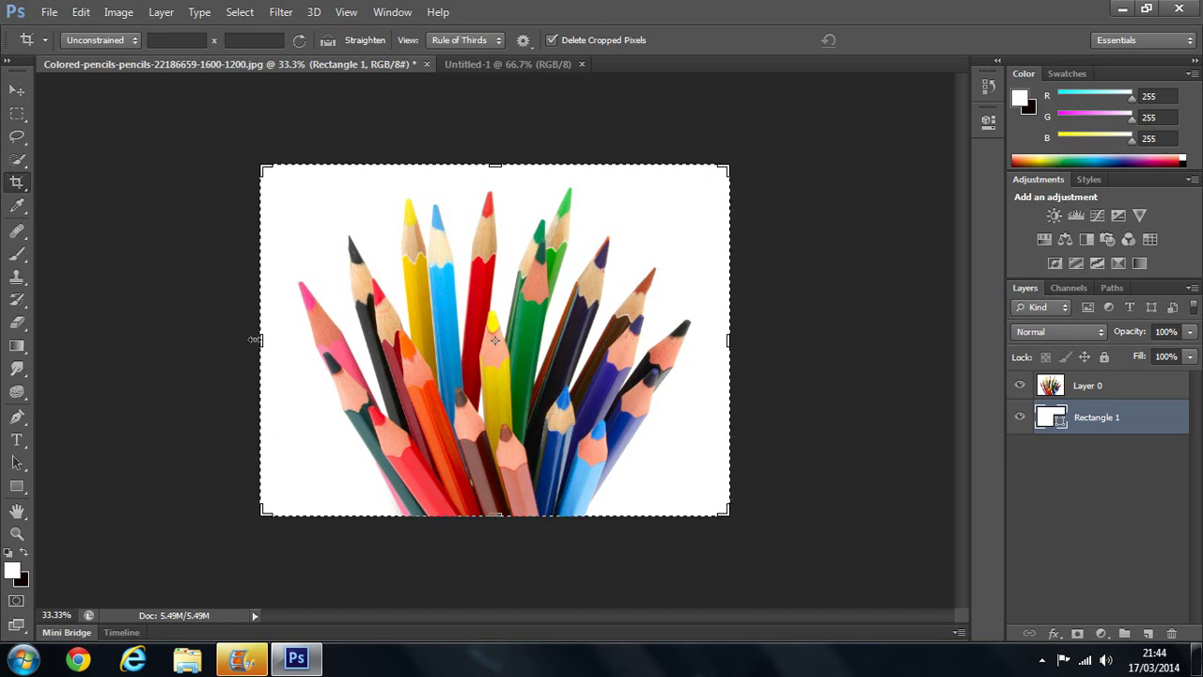
mouse_move(255, 340)
left_mouse_down()
mouse_move(281, 335)
mouse_move(250, 336)
mouse_move(263, 336)
left_mouse_up()
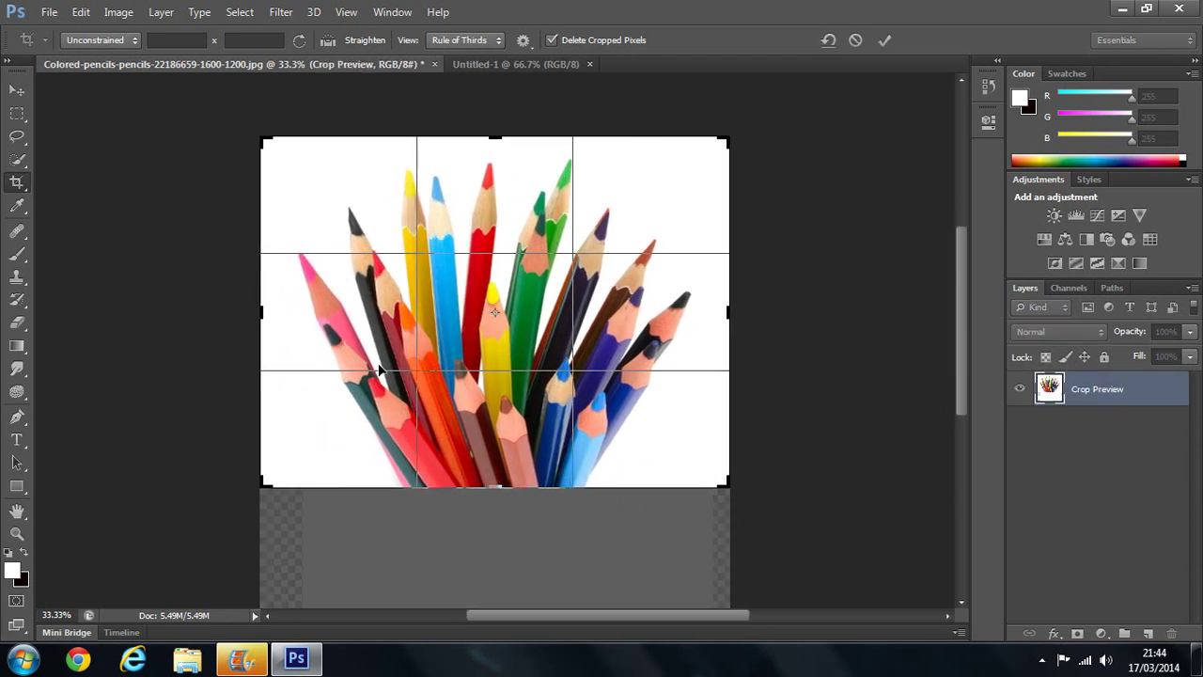
scroll(771, 341, "down", 5)
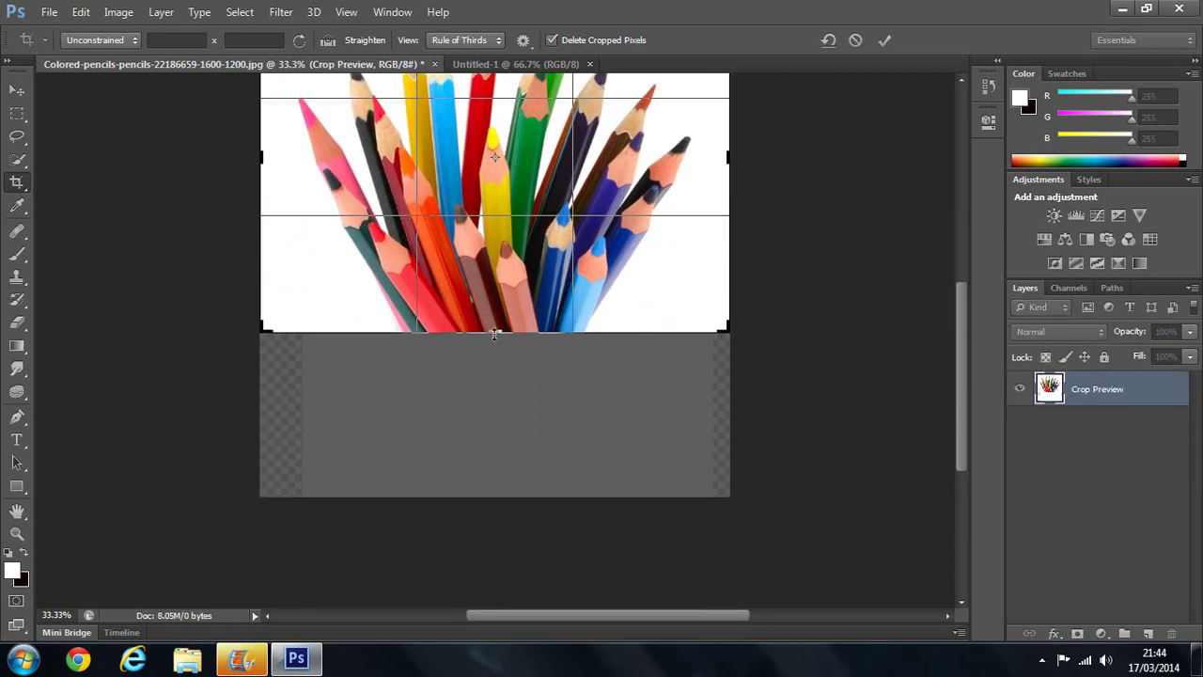
mouse_move(498, 328)
left_mouse_down()
mouse_move(494, 379)
mouse_move(512, 330)
mouse_move(499, 331)
left_mouse_up()
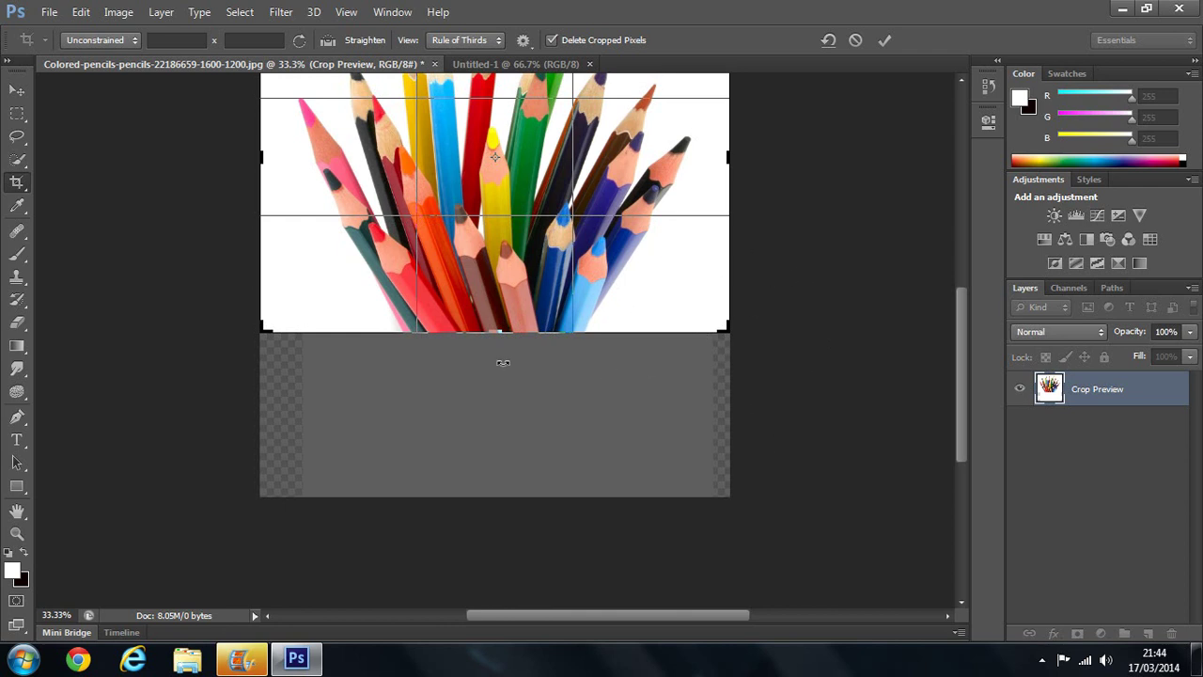
mouse_move(496, 331)
left_mouse_down()
mouse_move(494, 417)
mouse_move(503, 325)
left_mouse_up()
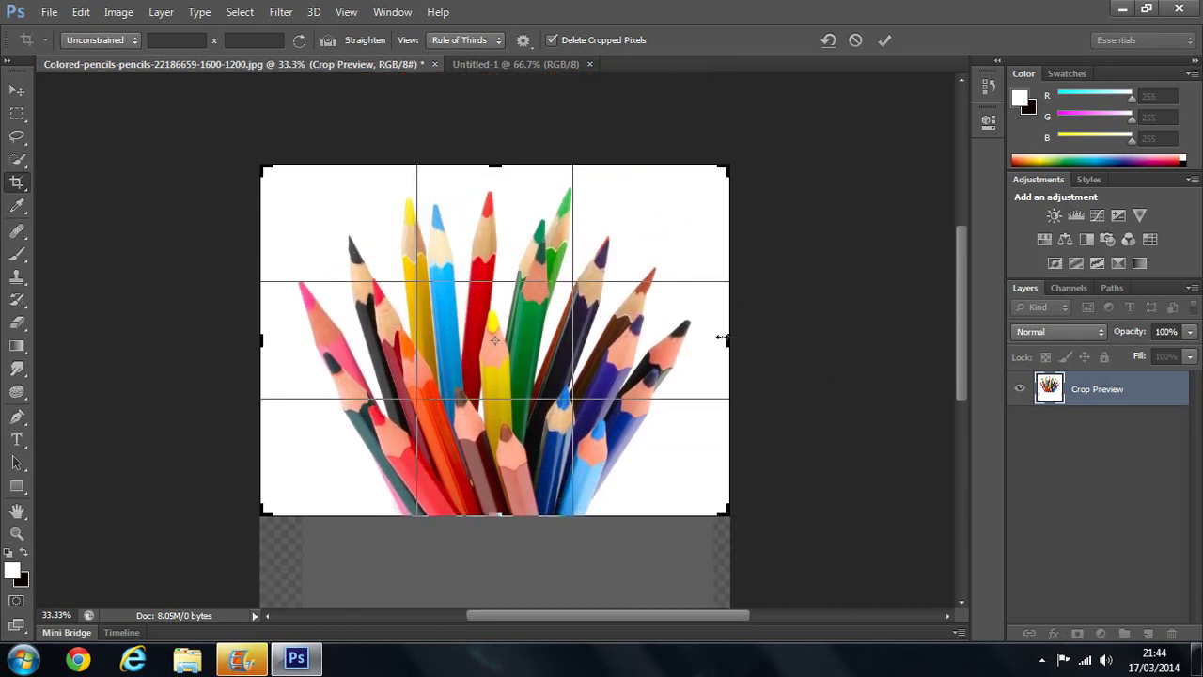
left_click_drag(728, 338, 724, 339)
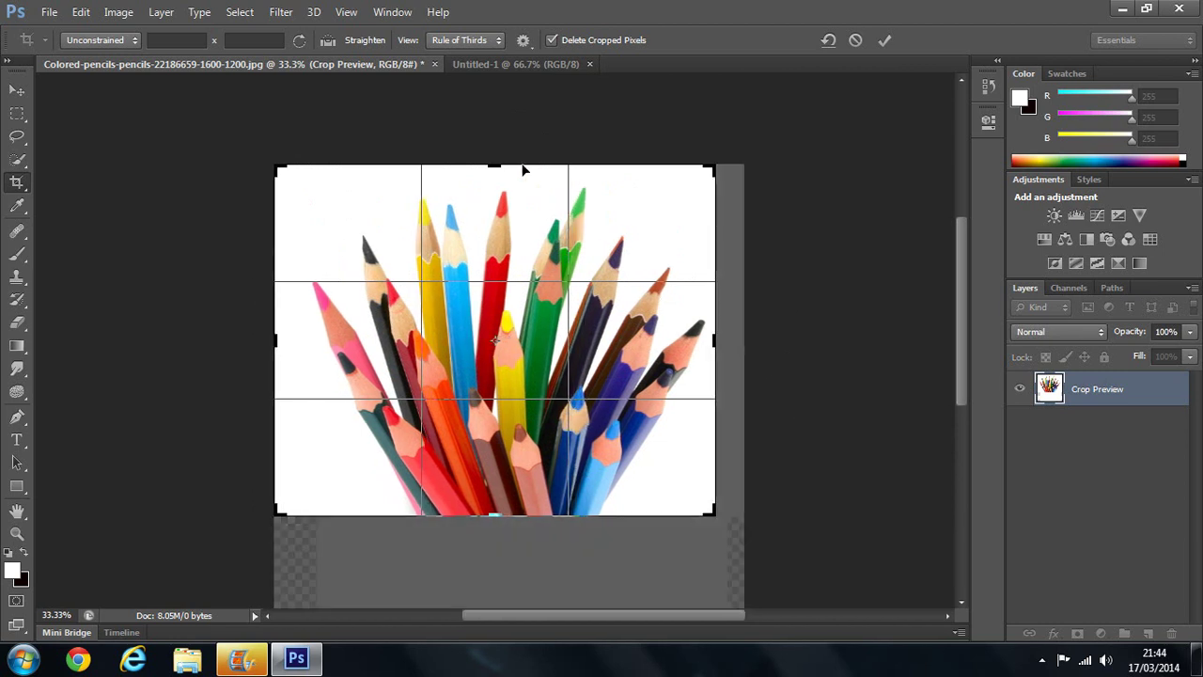
left_click_drag(498, 164, 498, 179)
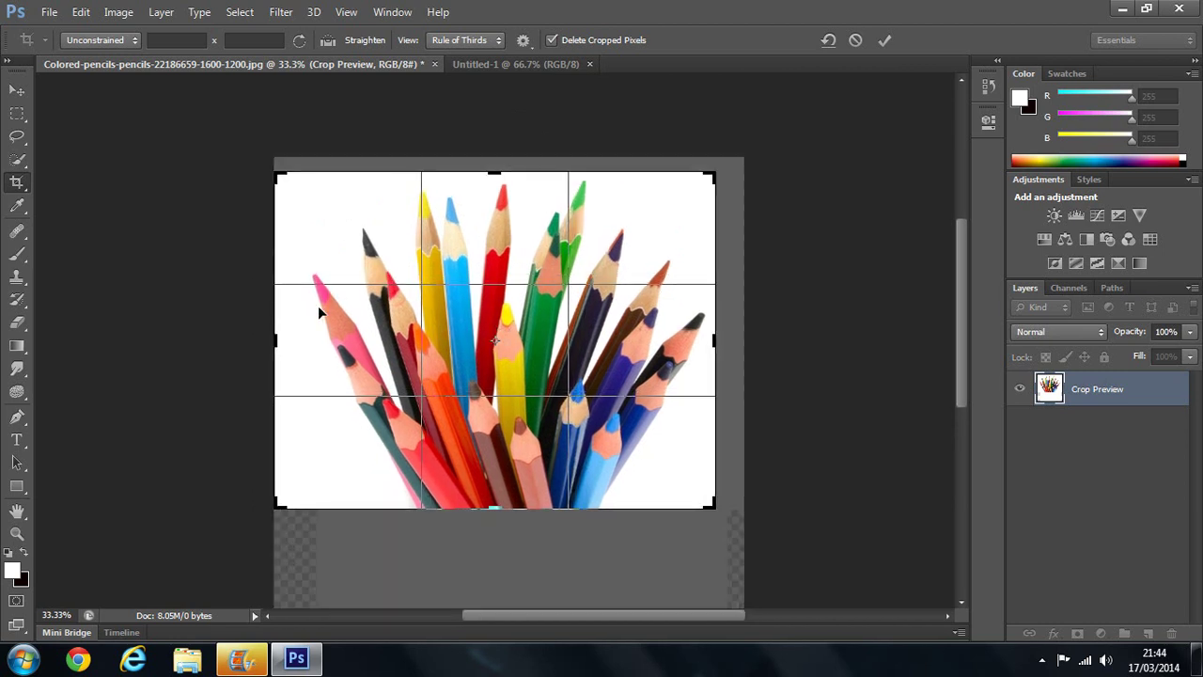
left_click_drag(278, 341, 291, 342)
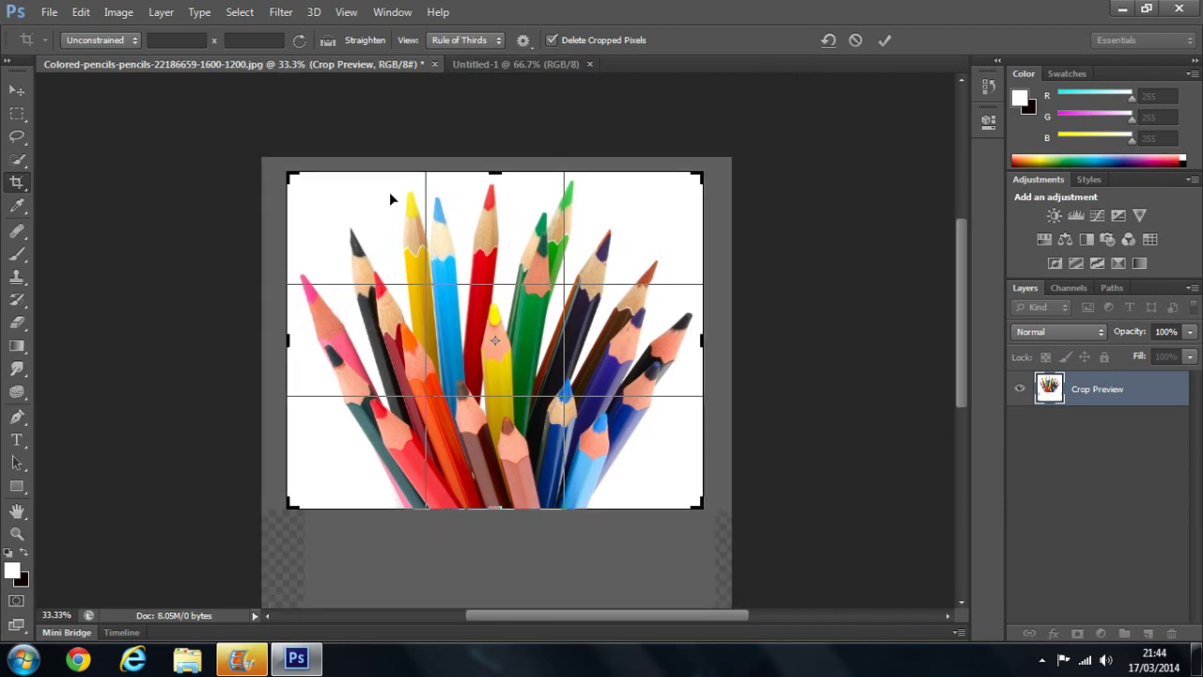
left_click(885, 42)
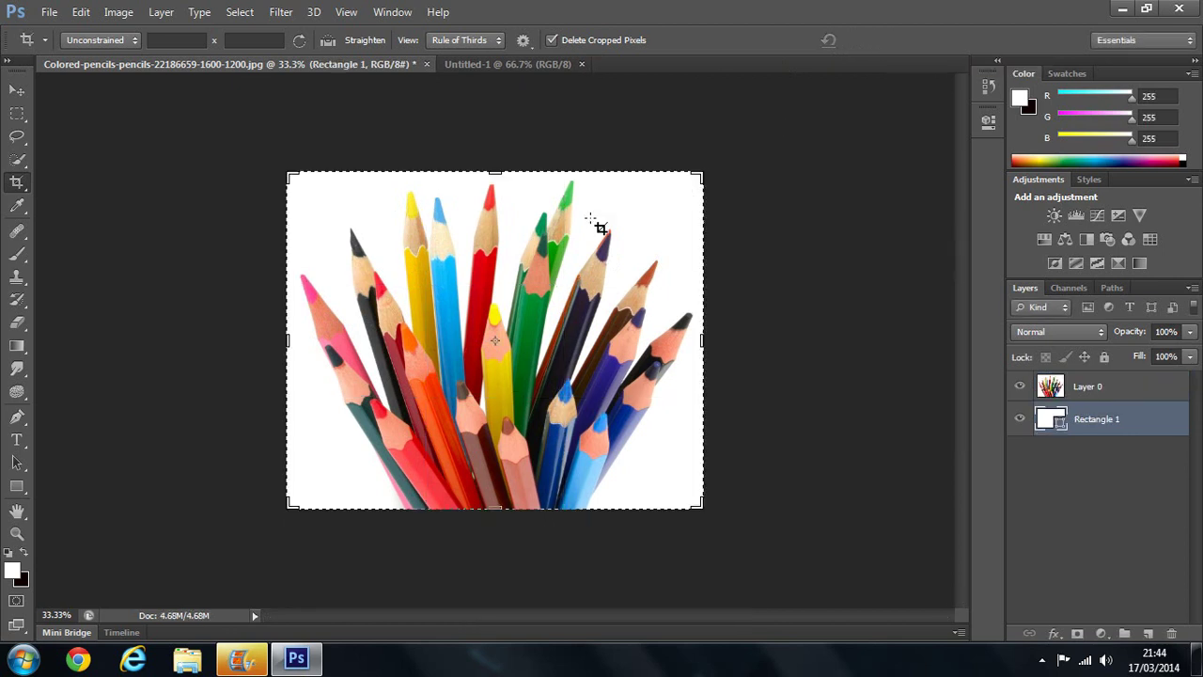
Step: Sample the green pencil's body and the yellow pencil's body as foreground colour with the Eyedropper tool
left_click(15, 206)
right_click(14, 214)
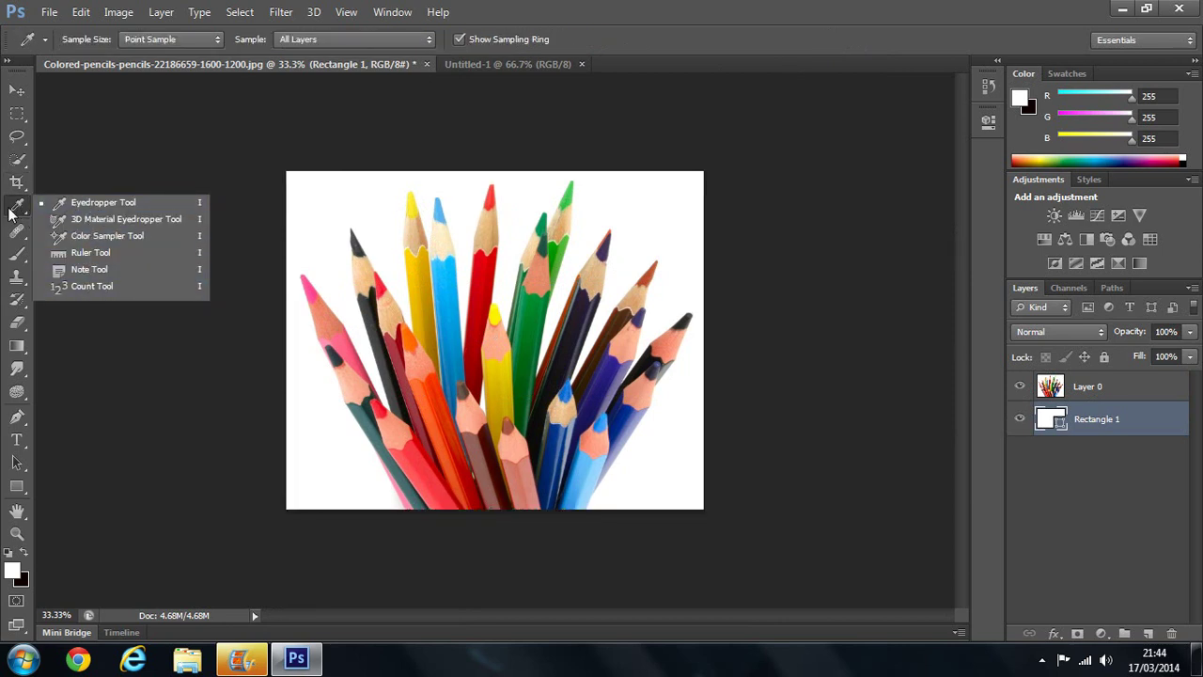
left_click(10, 214)
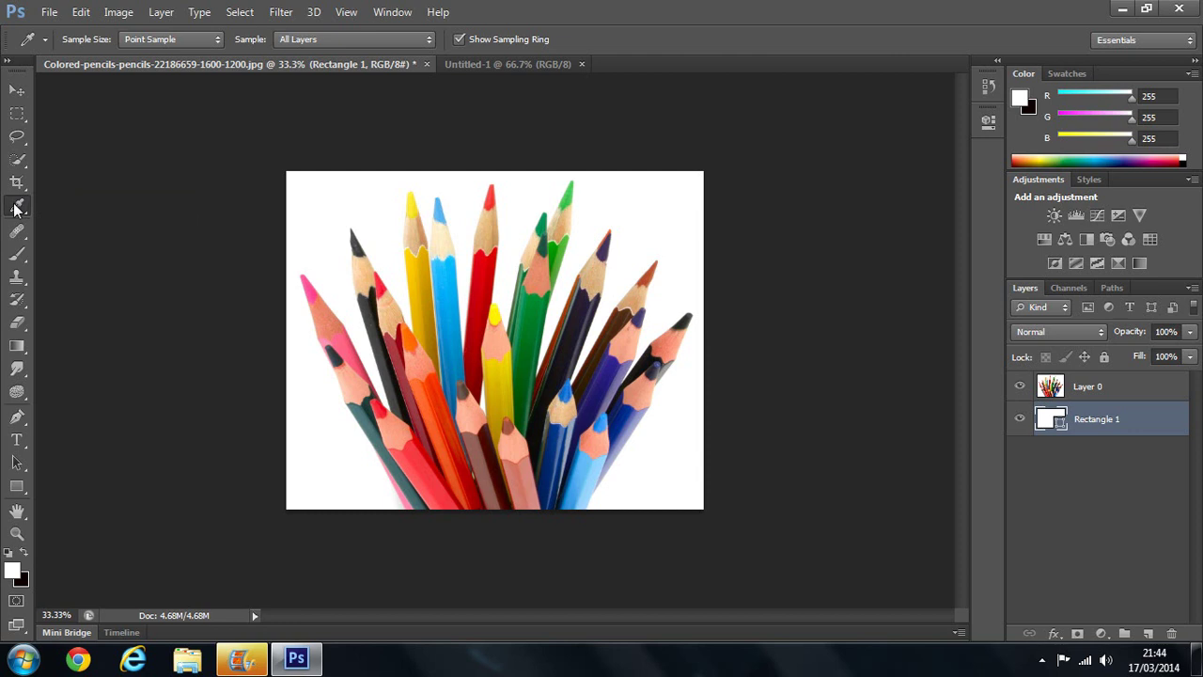
right_click(14, 214)
left_click(12, 215)
left_click(543, 293)
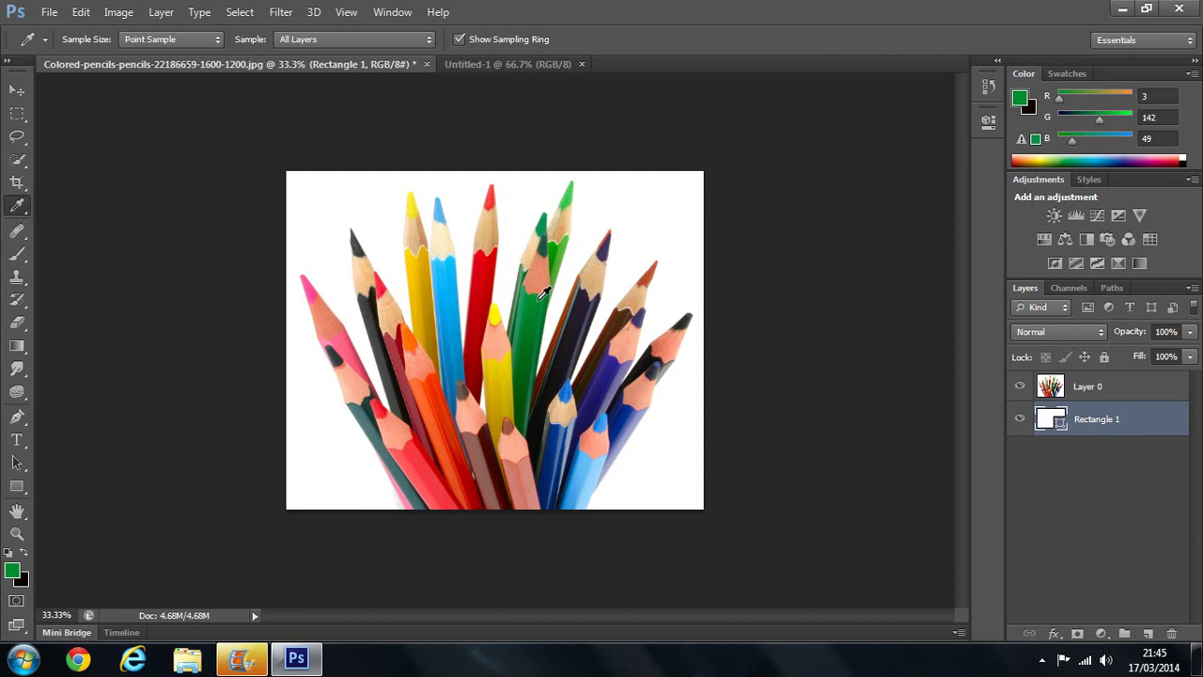
left_click(543, 293)
mouse_move(529, 296)
left_mouse_down()
mouse_move(540, 310)
mouse_move(510, 314)
mouse_move(492, 370)
mouse_move(541, 349)
mouse_move(487, 369)
mouse_move(399, 374)
mouse_move(442, 310)
mouse_move(419, 274)
mouse_move(433, 265)
mouse_move(429, 282)
left_mouse_up()
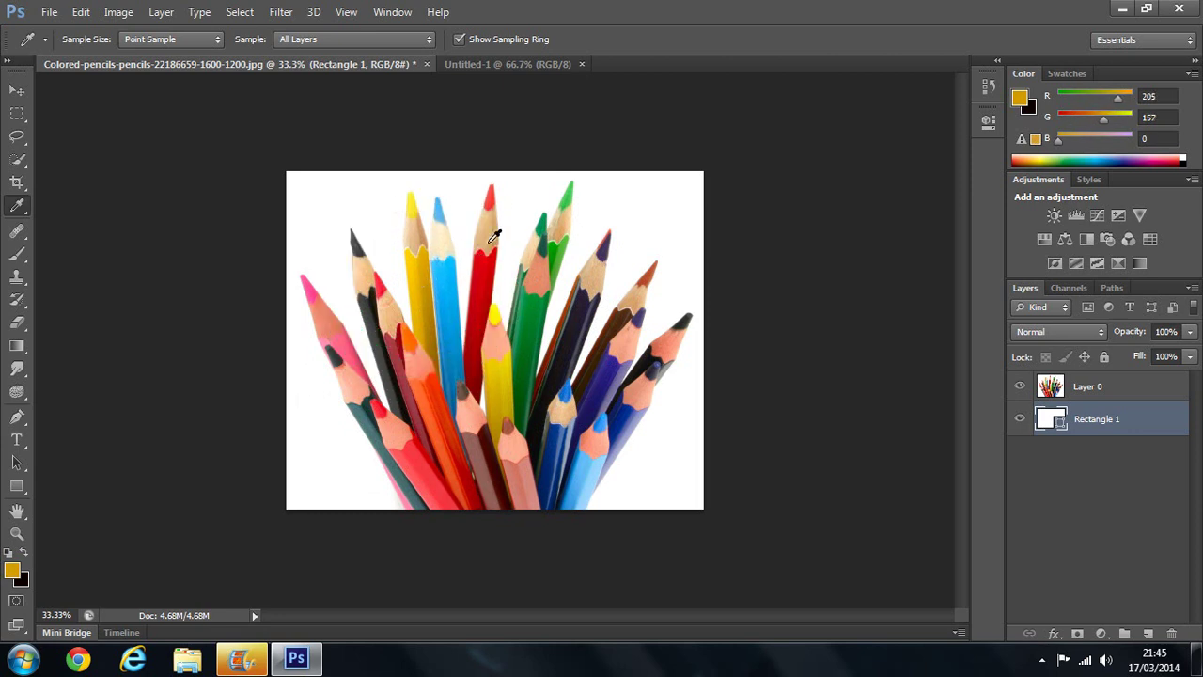
Step: Sample the wood of the green and red pencils and the green body, finishing with the red pencil's body as foreground colour
left_click(545, 270)
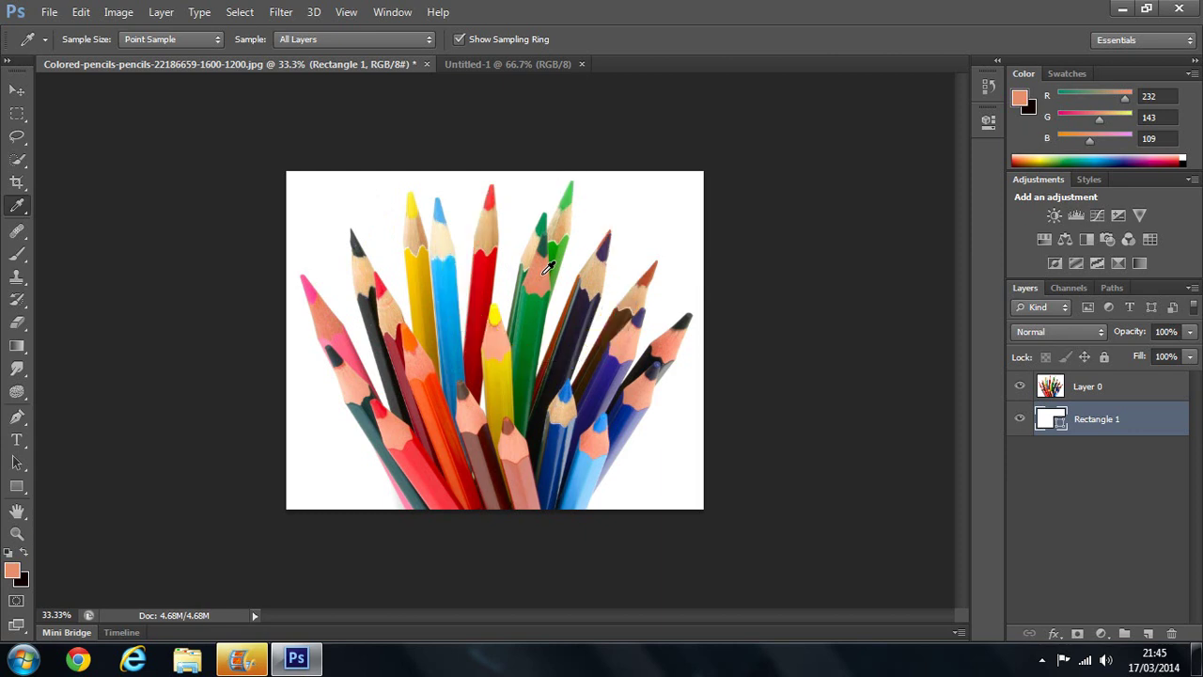
left_click(549, 269)
left_click(485, 246)
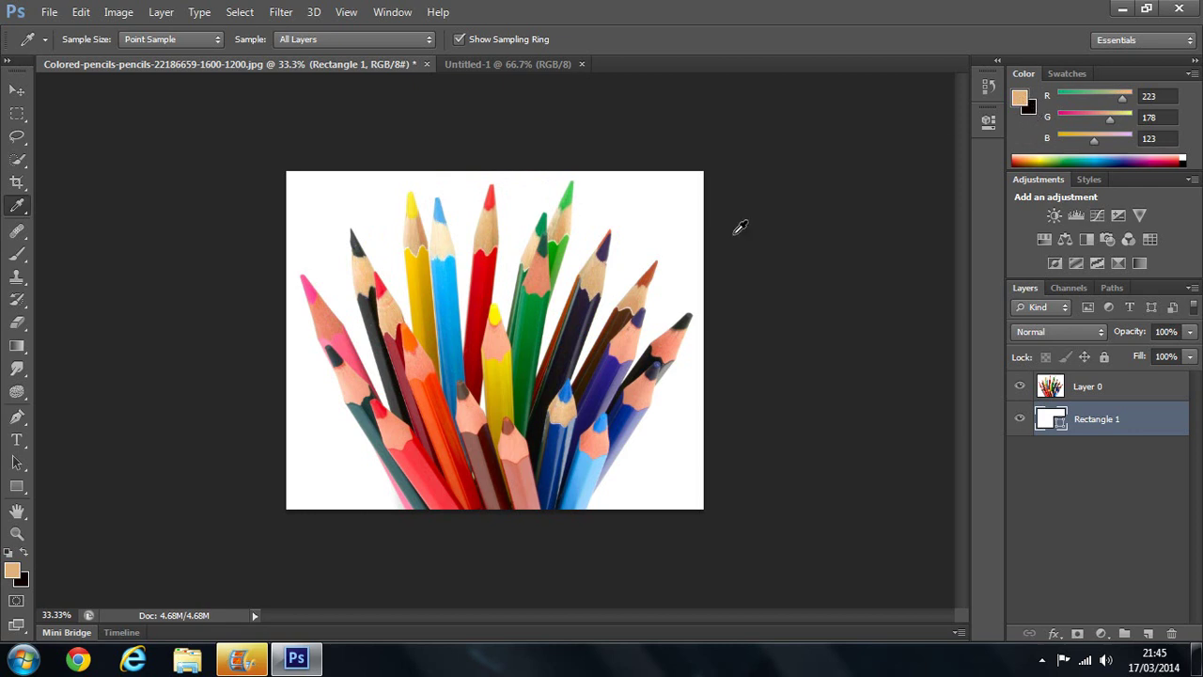
left_click(543, 280)
left_click(488, 228)
left_click(543, 265)
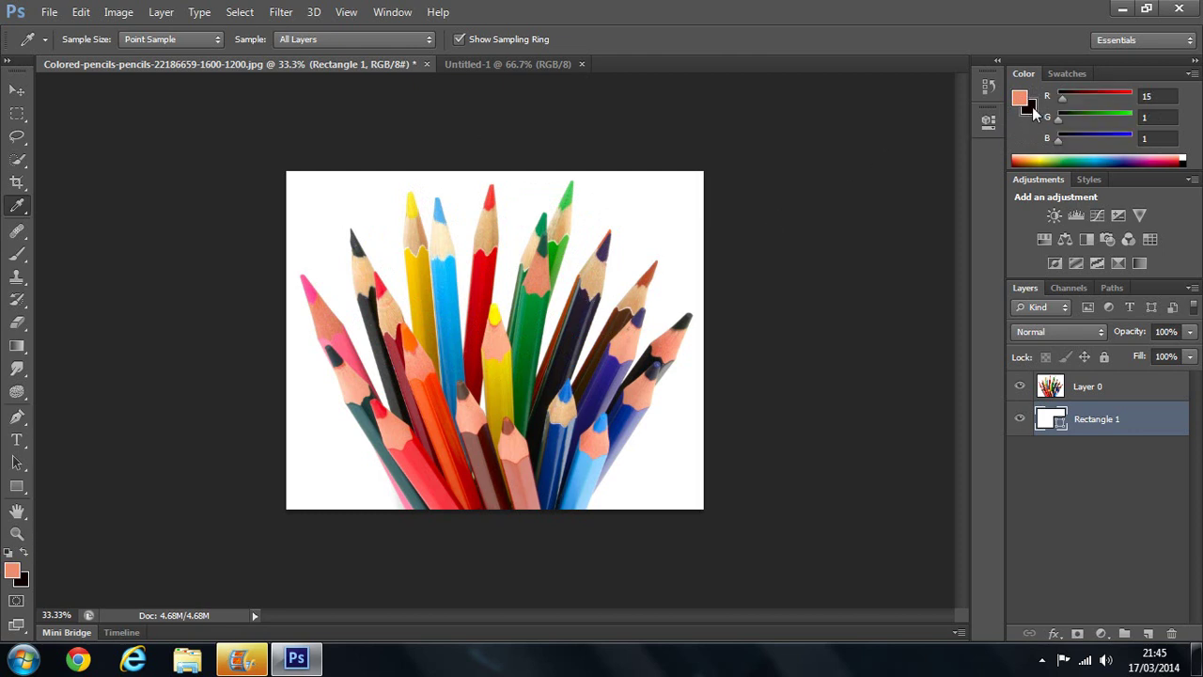
left_click(539, 303)
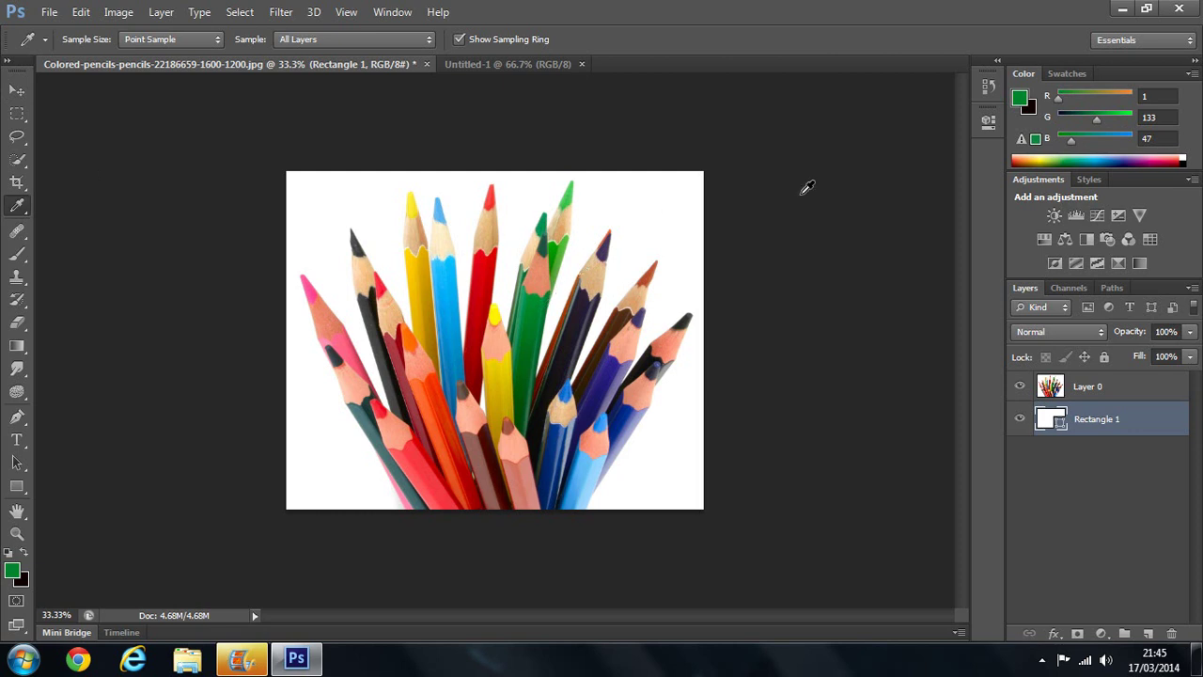
left_click(475, 315)
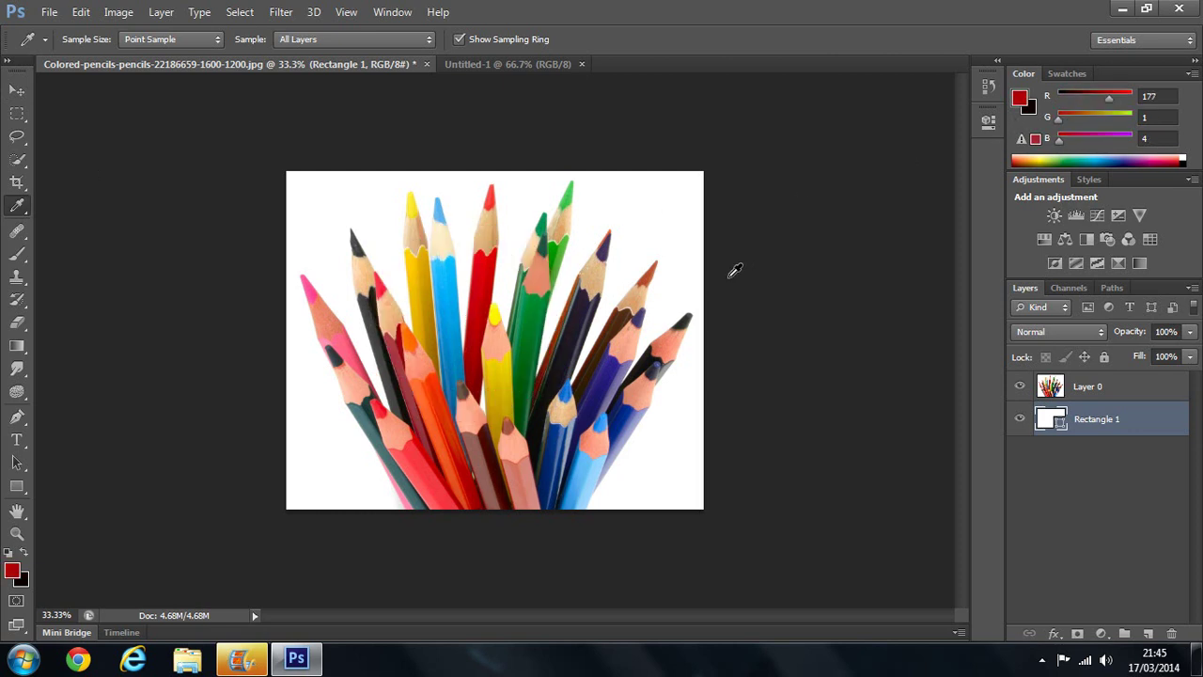
Step: Make the background colour active and sample the red pencil and the neighbouring orange and light tones for it
left_click(1033, 110)
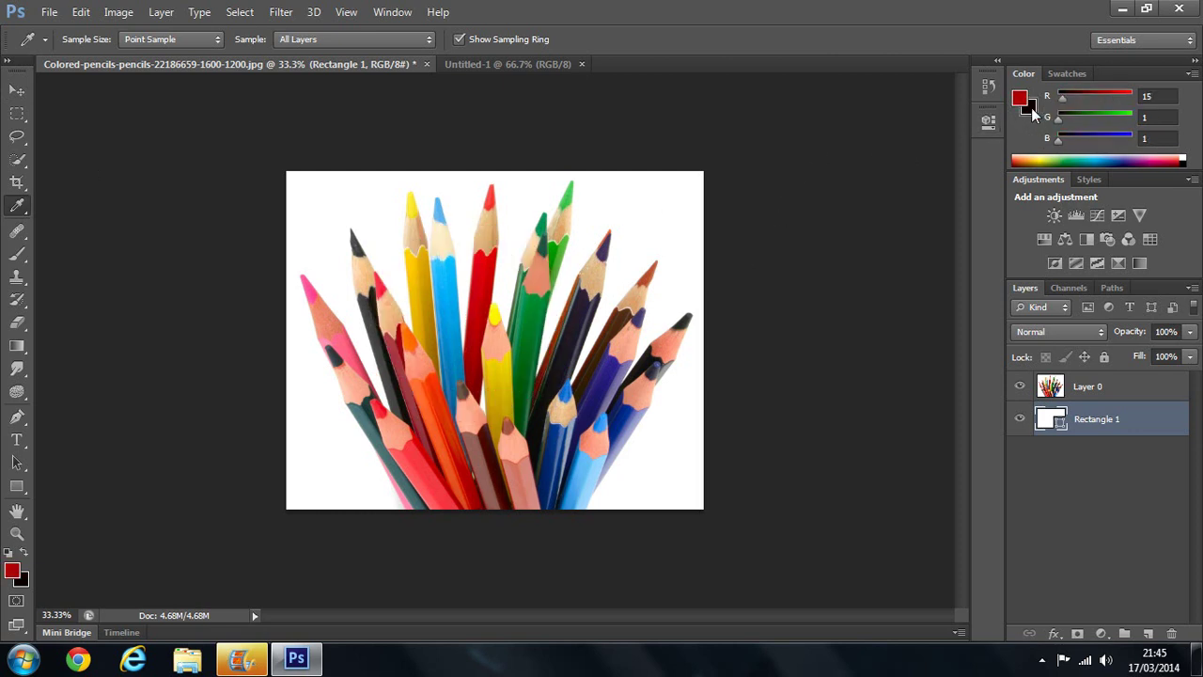
left_click(478, 317)
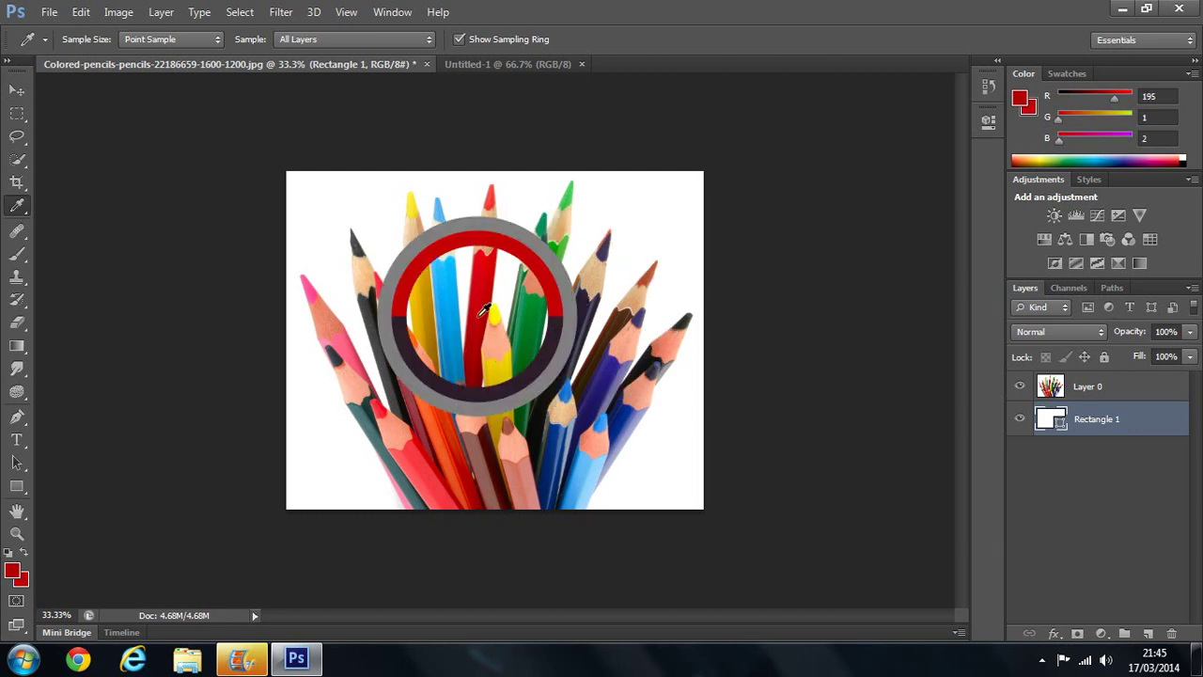
left_click(403, 335)
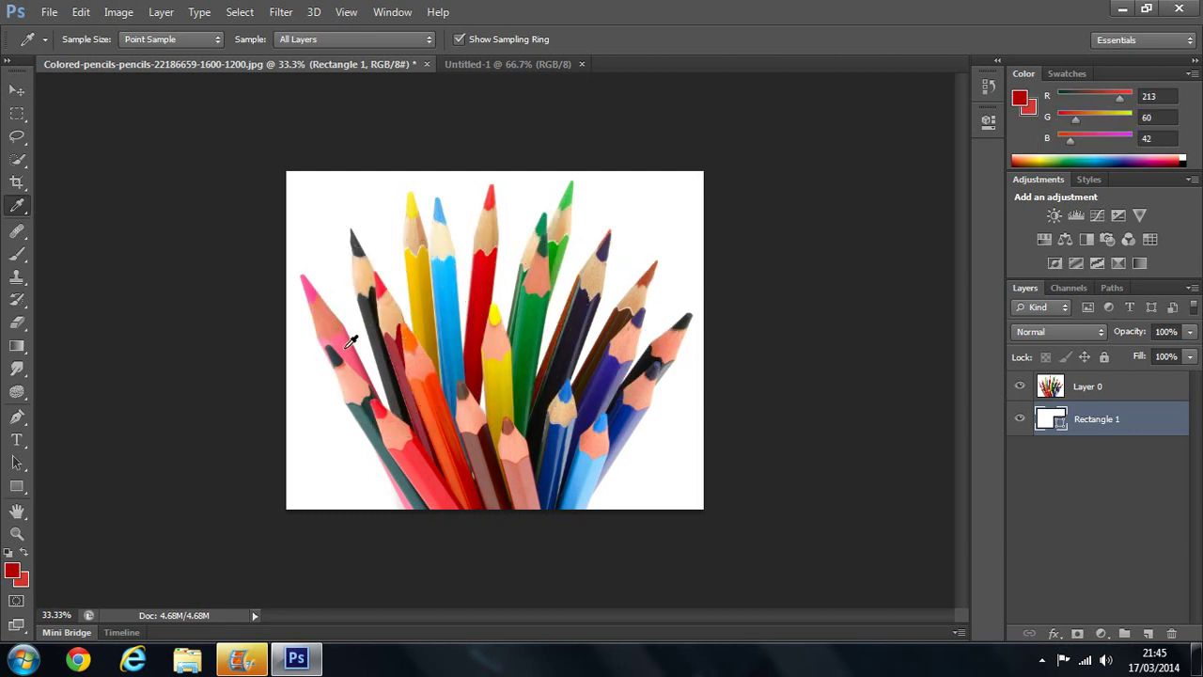
left_click(405, 369)
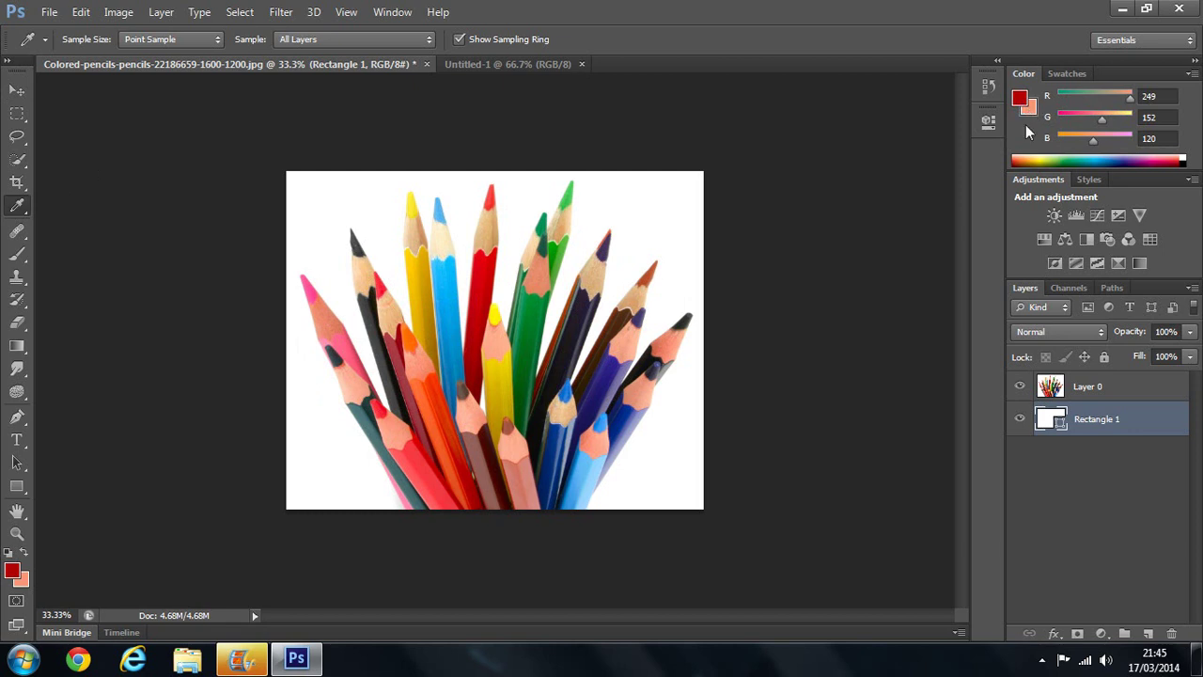
Step: Set the background colour to a light blue with RGB values 0, 155, 211 from the colour spectrum
left_click(1186, 163)
left_click_drag(1117, 154, 1096, 160)
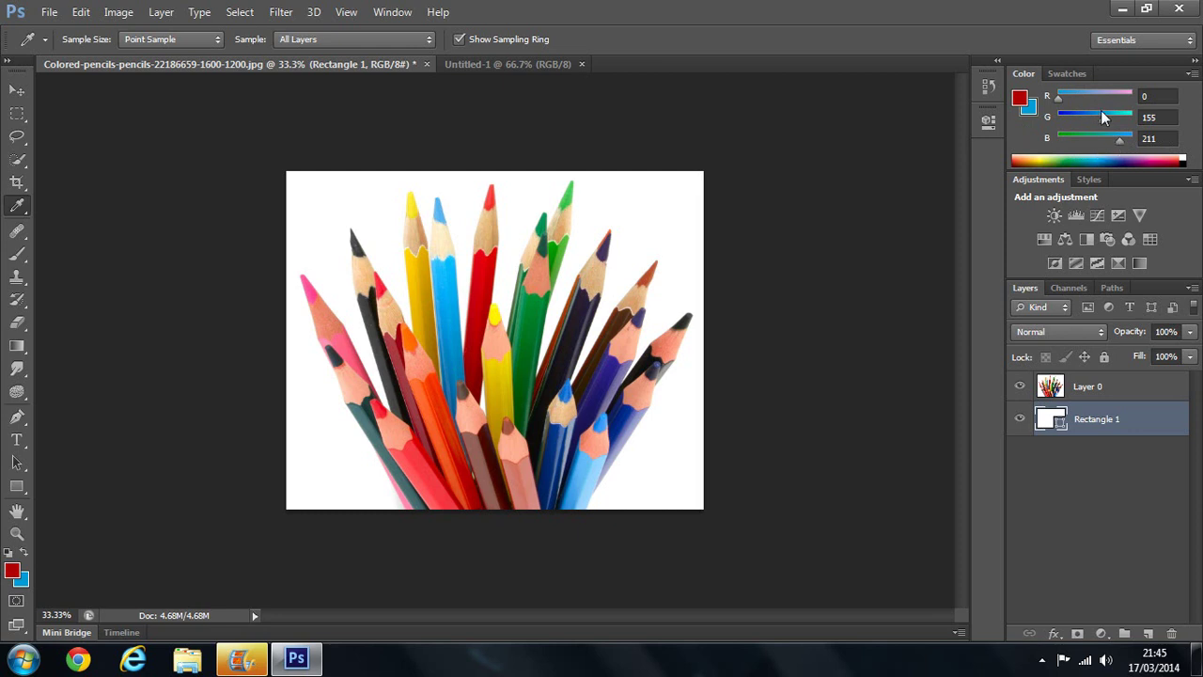
left_click(1159, 96)
left_click(1156, 117)
left_click(1174, 139)
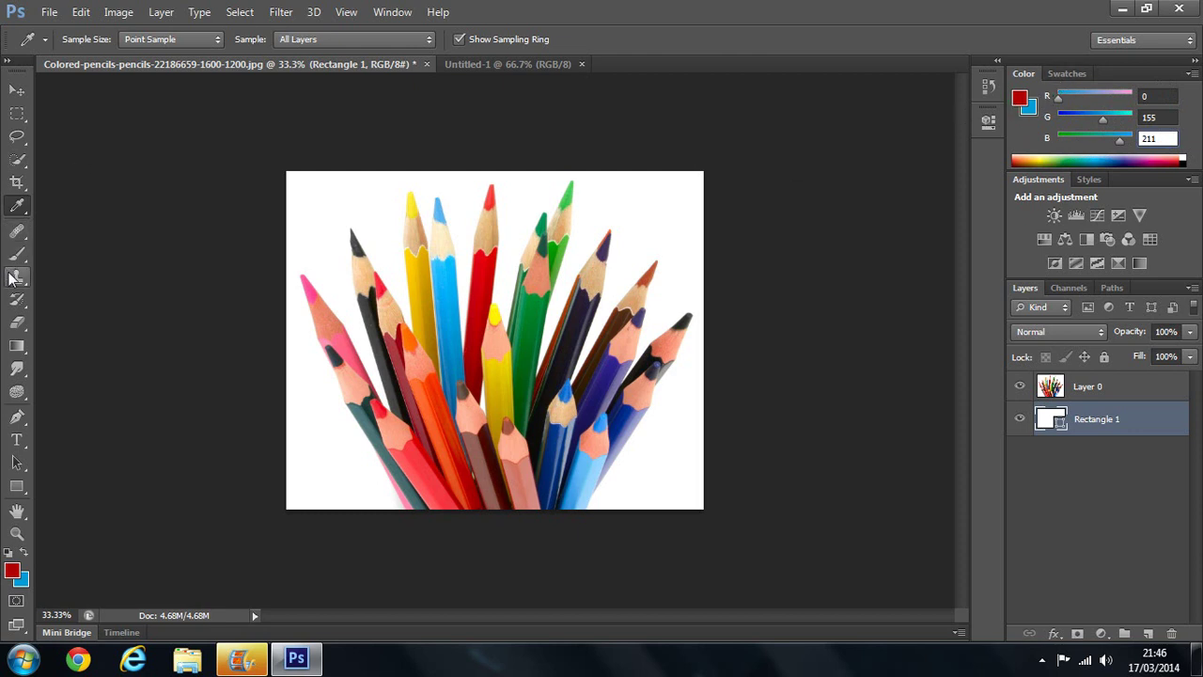
Step: Erase the white areas in Layer 0's two upper corners and along its lower left edge with the 267 px Eraser
left_click(17, 323)
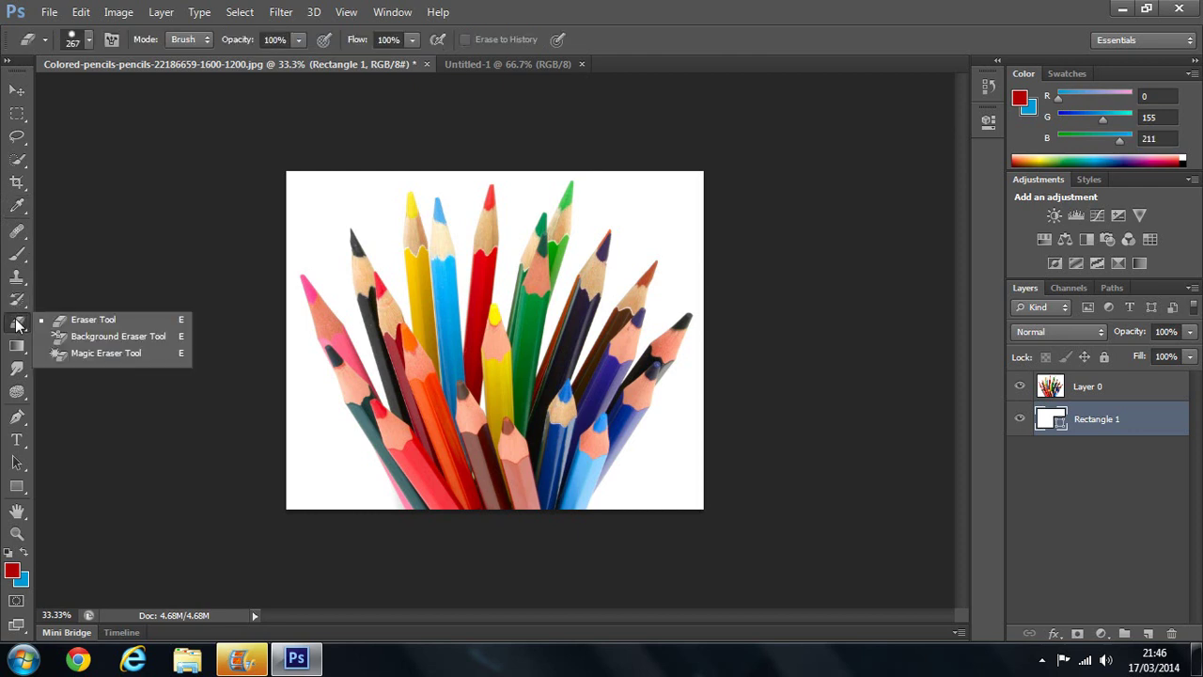
left_click(75, 325)
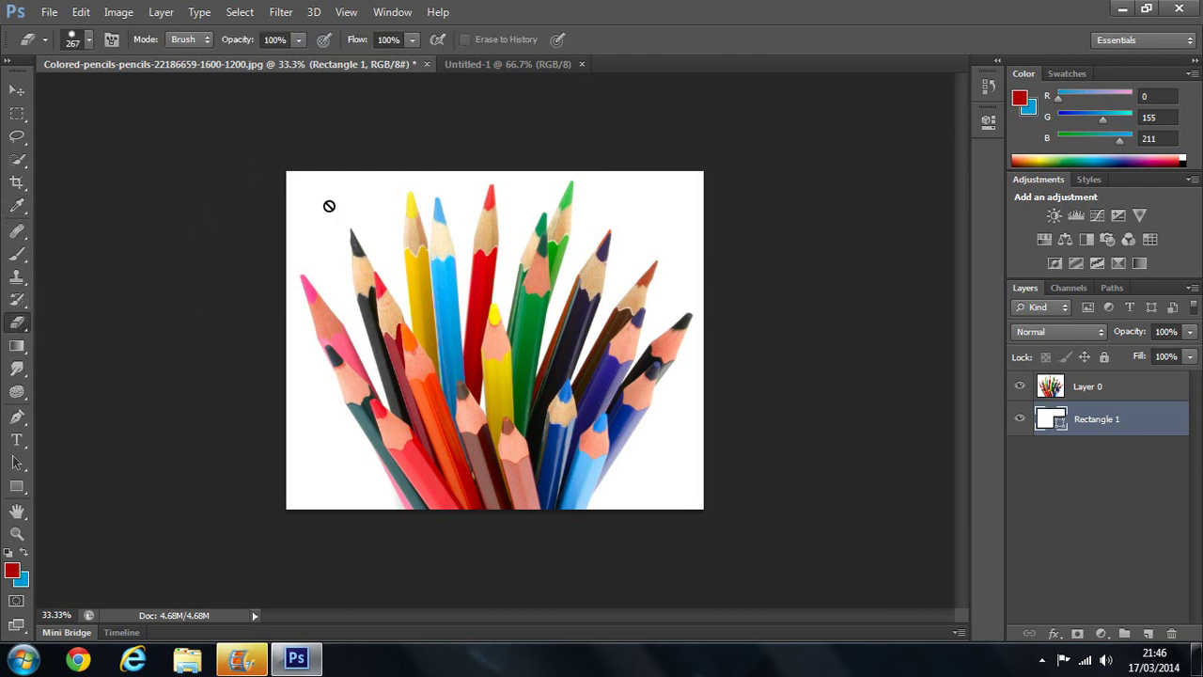
left_click(1102, 385)
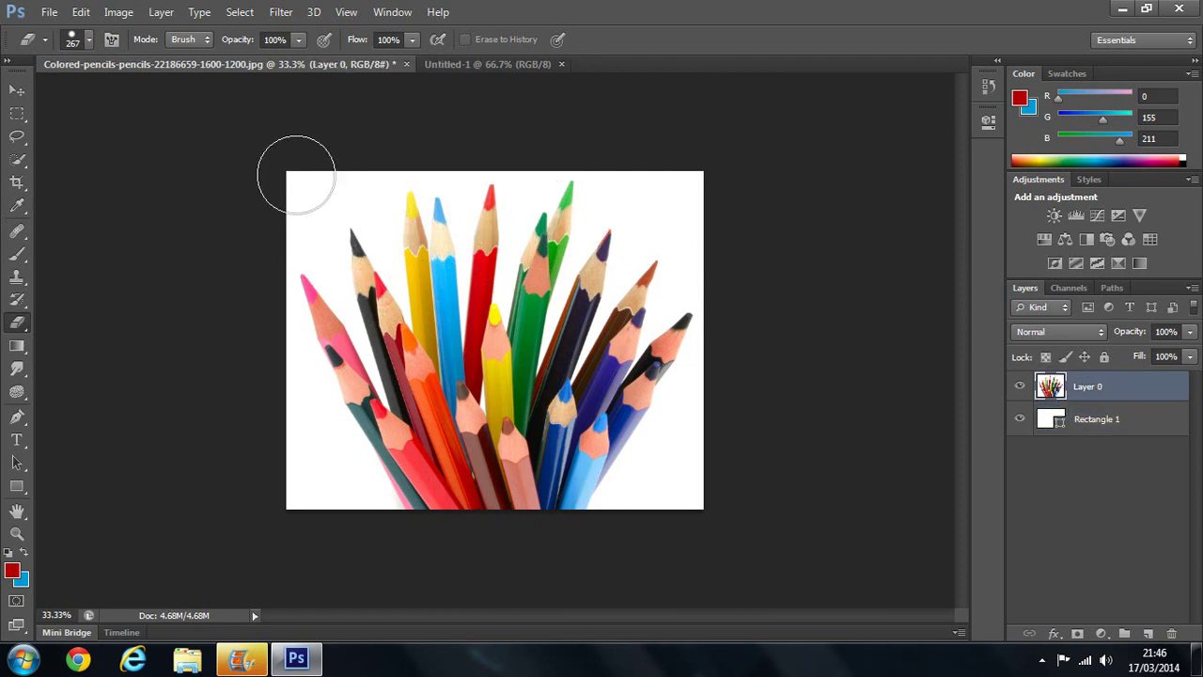
mouse_move(302, 188)
left_mouse_down()
mouse_move(388, 165)
mouse_move(317, 180)
mouse_move(300, 205)
mouse_move(307, 222)
mouse_move(208, 155)
mouse_move(327, 167)
mouse_move(328, 181)
mouse_move(286, 194)
mouse_move(309, 222)
left_mouse_up()
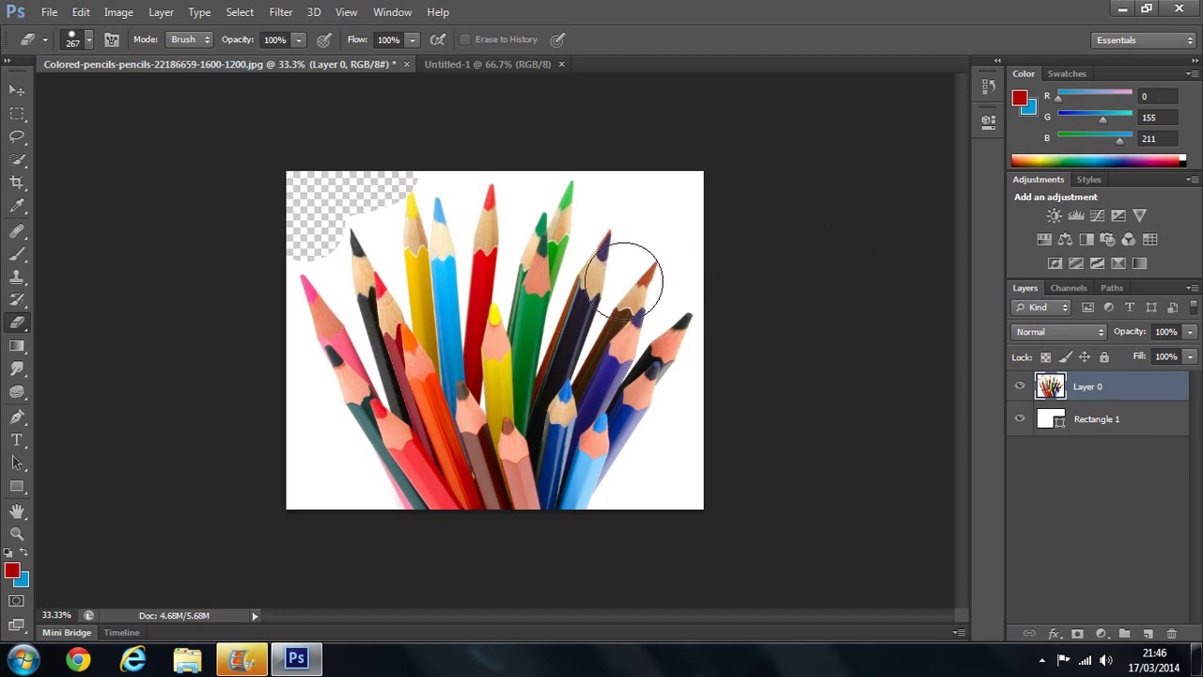
mouse_move(665, 202)
left_mouse_down()
mouse_move(692, 232)
mouse_move(639, 191)
left_mouse_up()
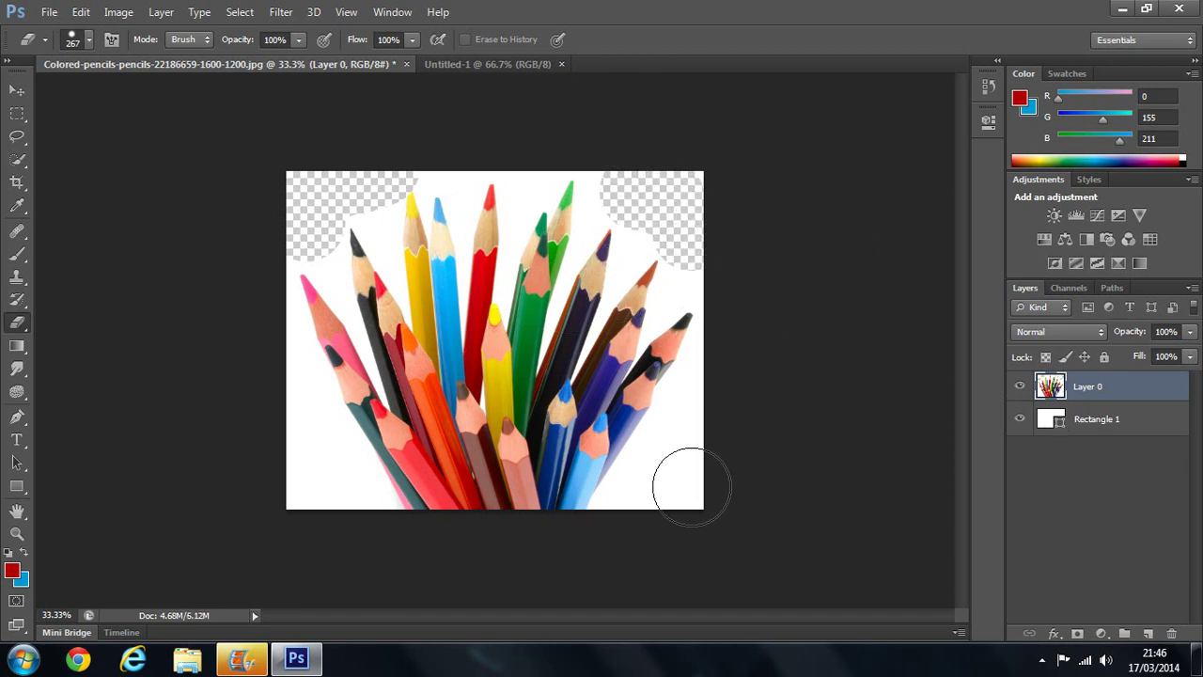
left_click_drag(324, 461, 279, 397)
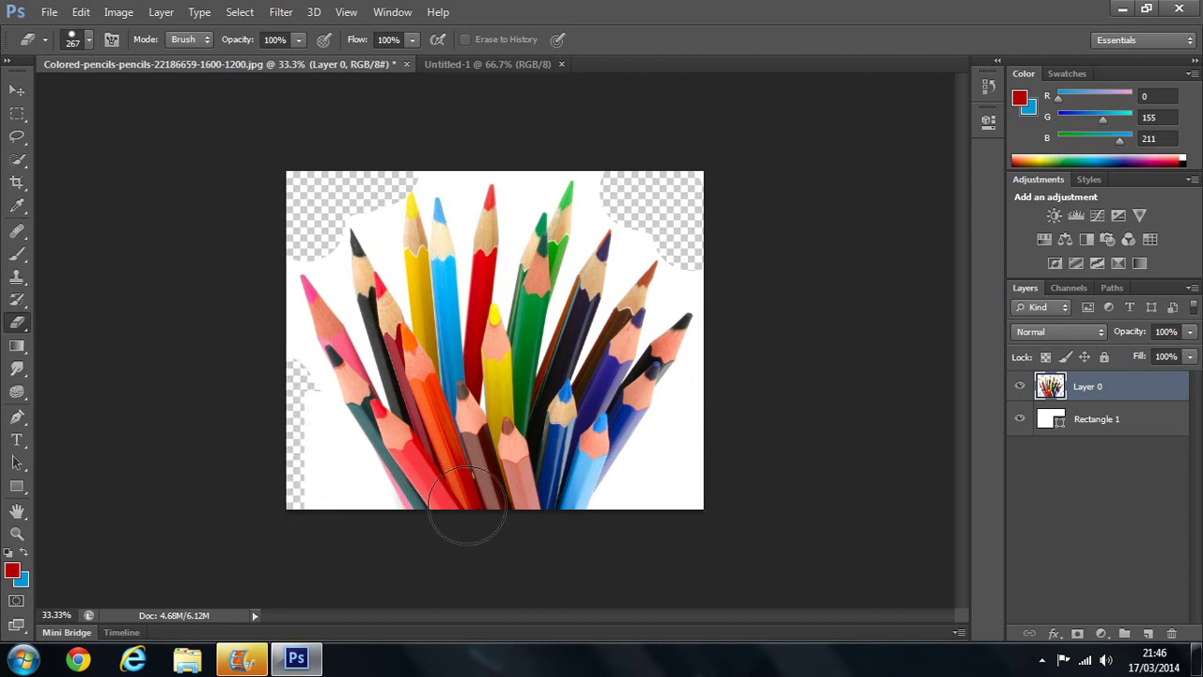
left_click(324, 488)
Step: Reduce the eraser to 48 px with 44% hardness and erase a small spot between the purple and brown pencil tips
left_click(89, 37)
left_click(35, 44)
left_click(90, 39)
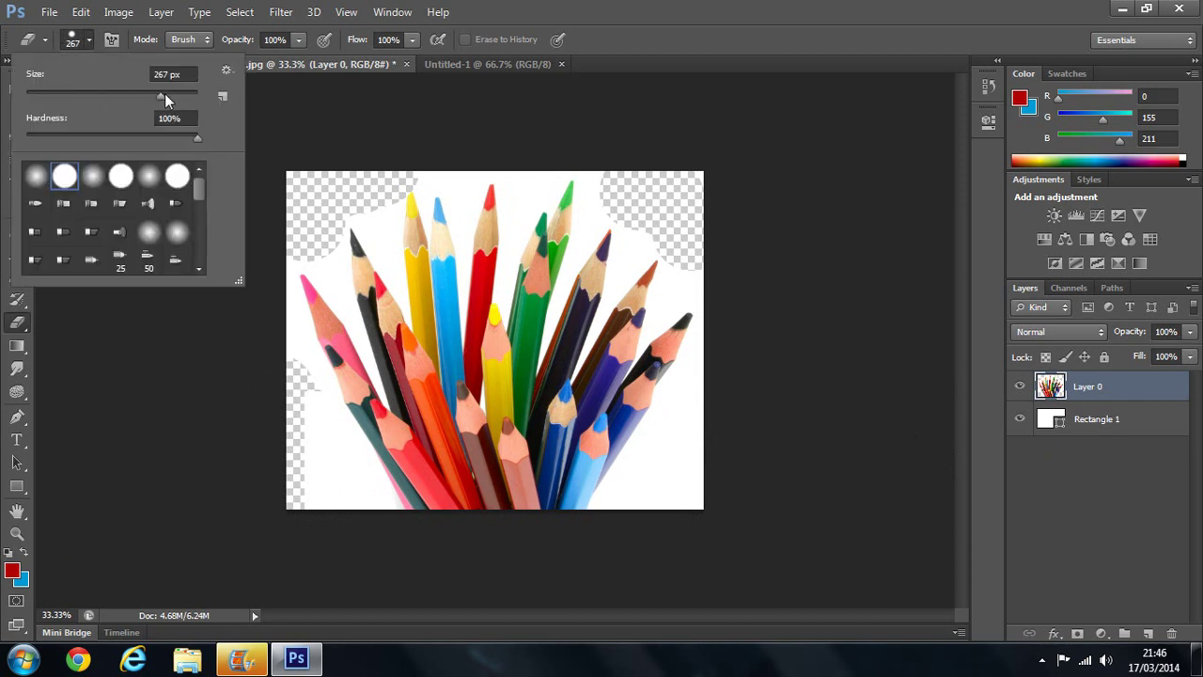
left_click_drag(155, 97, 85, 101)
left_click(635, 245)
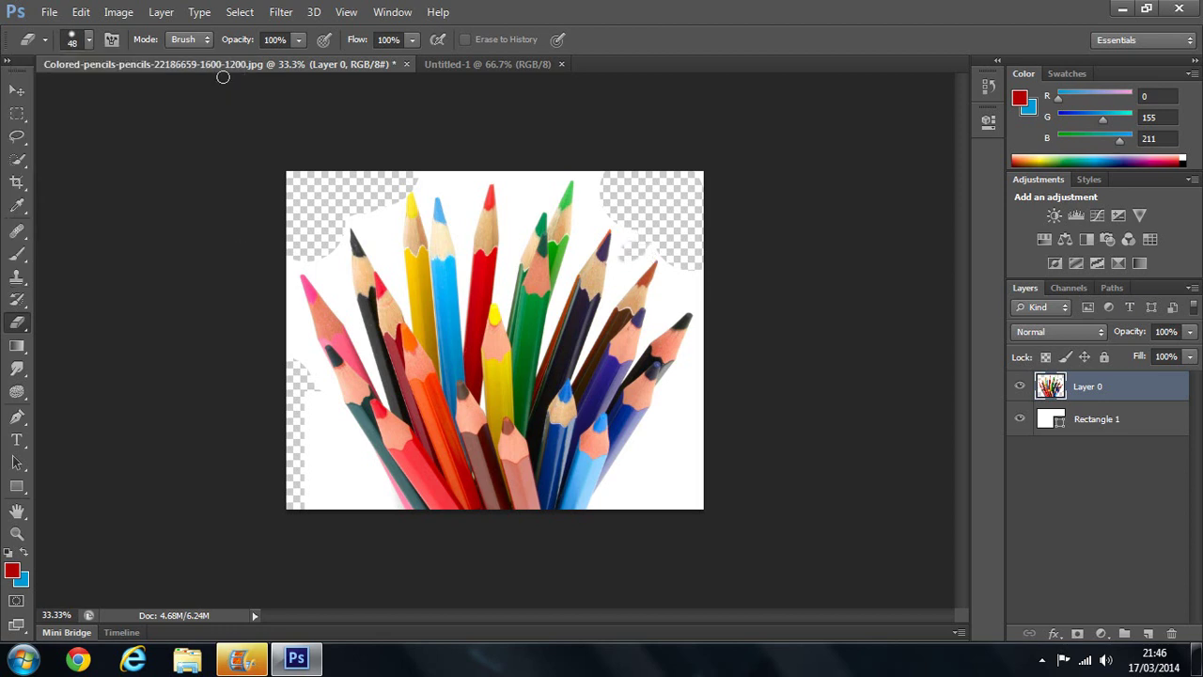
Step: Choose a soft round brush tip with 0% hardness for the eraser
left_click(81, 39)
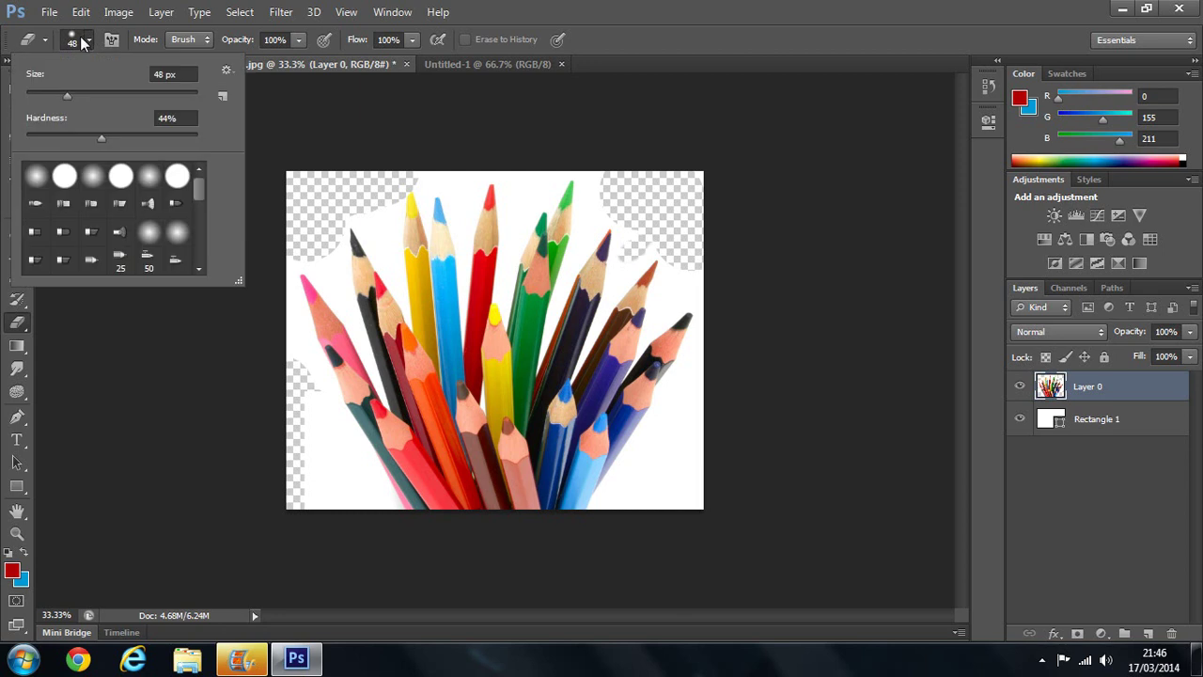
mouse_move(198, 189)
left_mouse_down()
mouse_move(188, 252)
mouse_move(198, 183)
left_mouse_up()
left_click(177, 232)
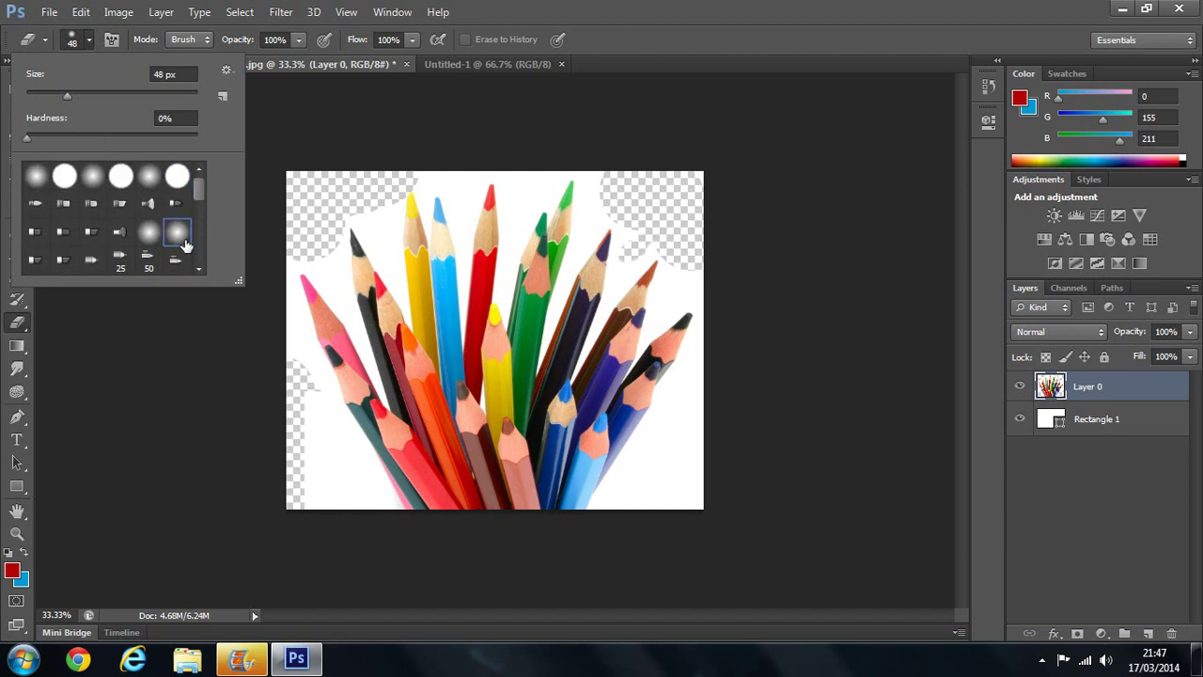
Step: Erase Layer 0's white background between the red and green pencil tips, along the top edge, beside the black pencil and near the right edge
left_click(515, 188)
mouse_move(510, 194)
left_mouse_down()
mouse_move(594, 170)
mouse_move(615, 221)
left_mouse_up()
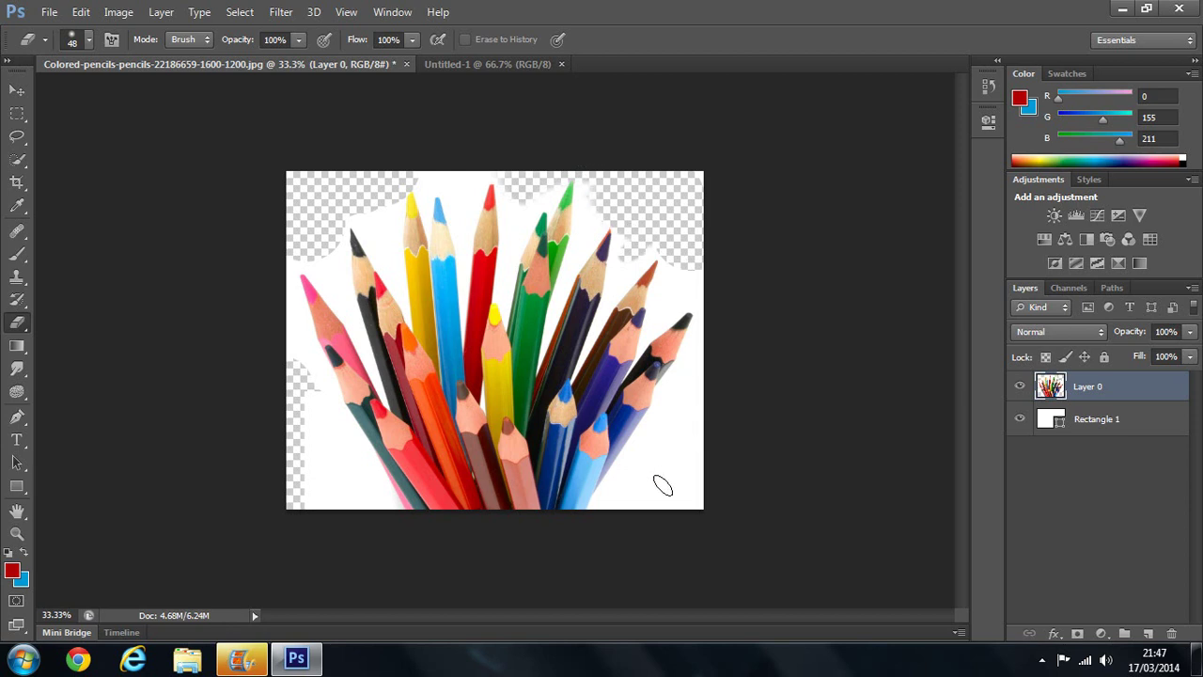
left_click(690, 390)
mouse_move(322, 261)
left_mouse_down()
mouse_move(344, 300)
mouse_move(322, 254)
mouse_move(369, 214)
mouse_move(383, 244)
mouse_move(388, 217)
mouse_move(364, 200)
mouse_move(342, 214)
mouse_move(385, 199)
mouse_move(408, 174)
mouse_move(500, 168)
left_mouse_up()
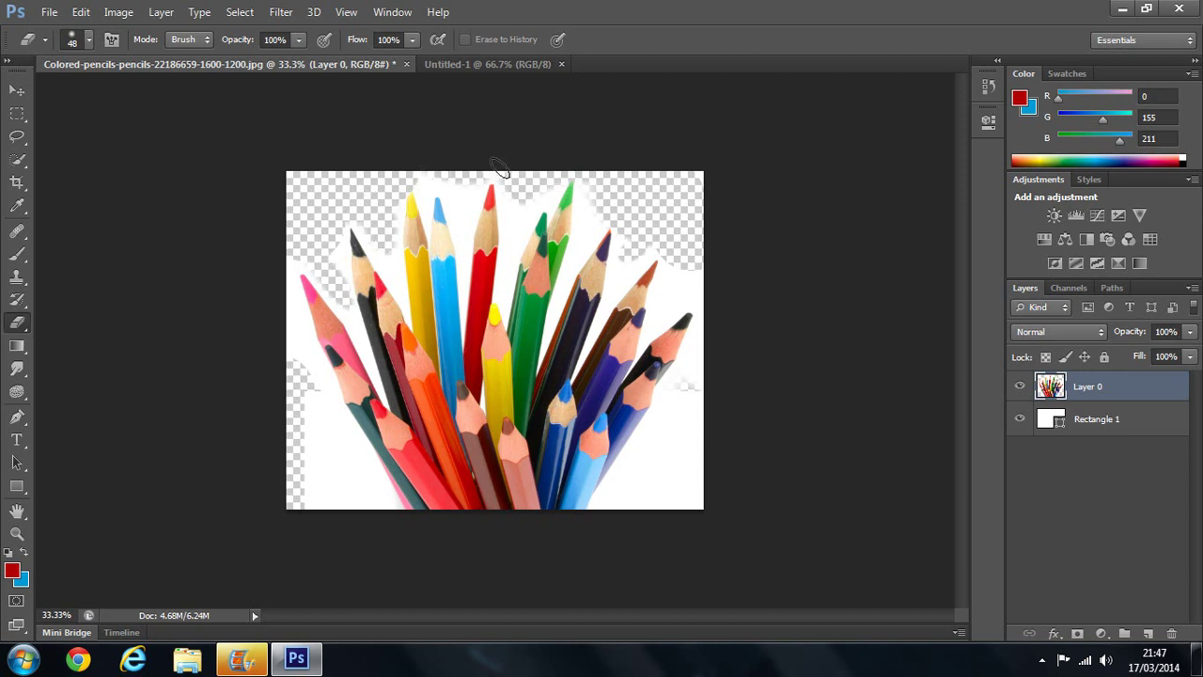
Step: Apply a red-to-transparent linear gradient diagonally across Layer 0 from its upper-left corner to its lower-right corner
left_click(15, 348)
left_click(85, 344)
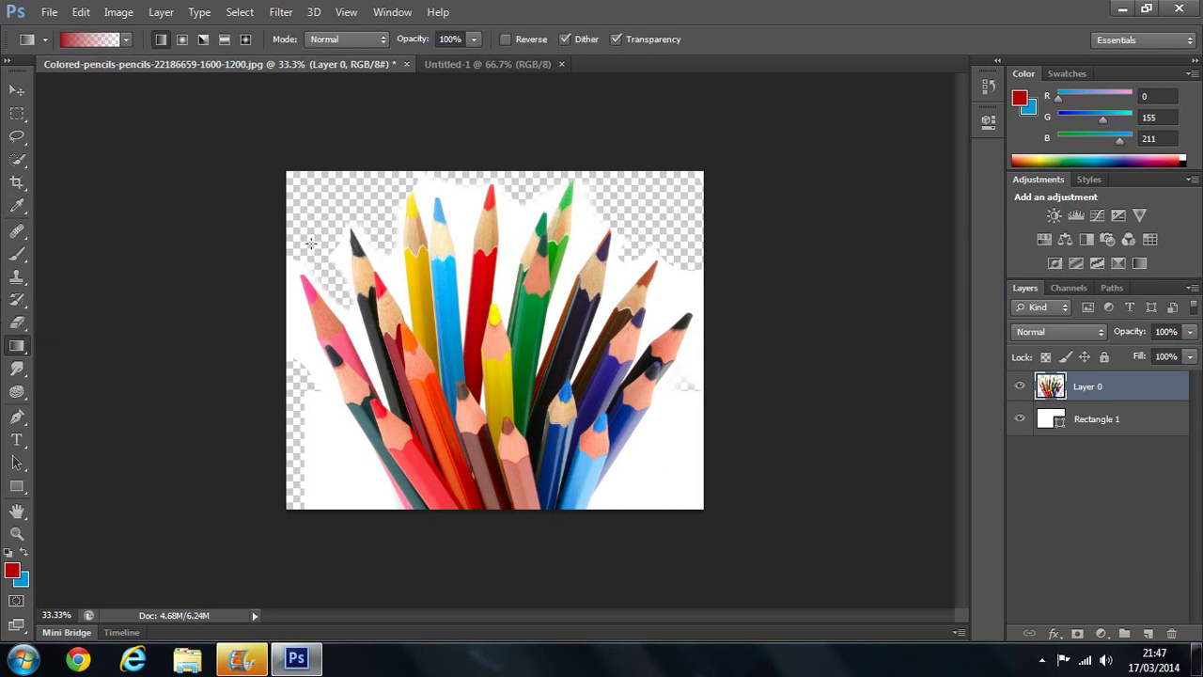
left_click_drag(296, 188, 691, 490)
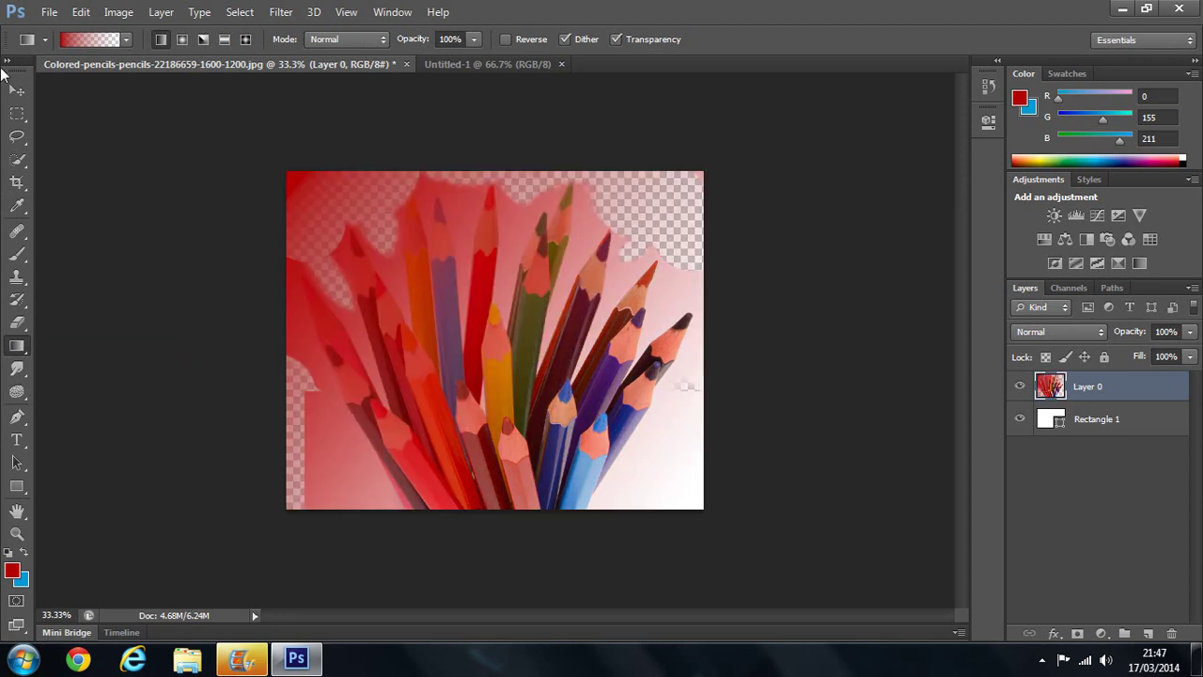
Step: Shift the tinted Layer 0 slightly right and back into place, and undo the gradient
left_click(17, 90)
mouse_move(401, 237)
left_mouse_down()
mouse_move(383, 276)
mouse_move(442, 230)
mouse_move(325, 194)
mouse_move(328, 250)
mouse_move(411, 255)
mouse_move(419, 242)
left_mouse_up()
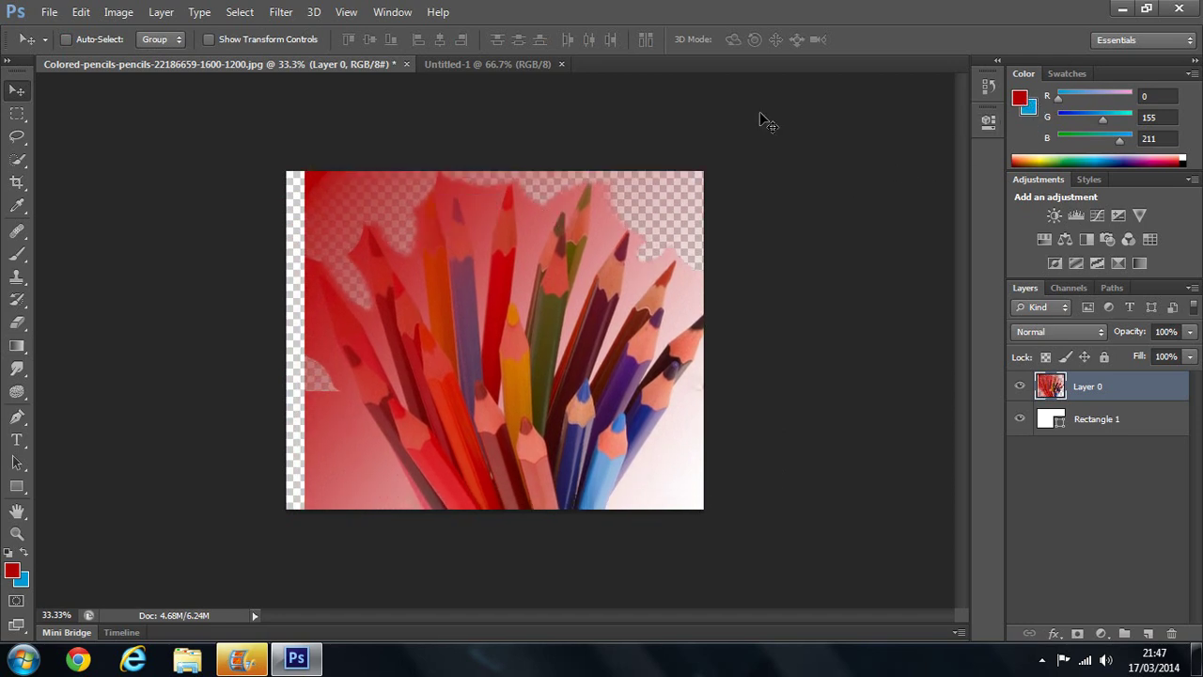
left_click_drag(346, 195, 323, 189)
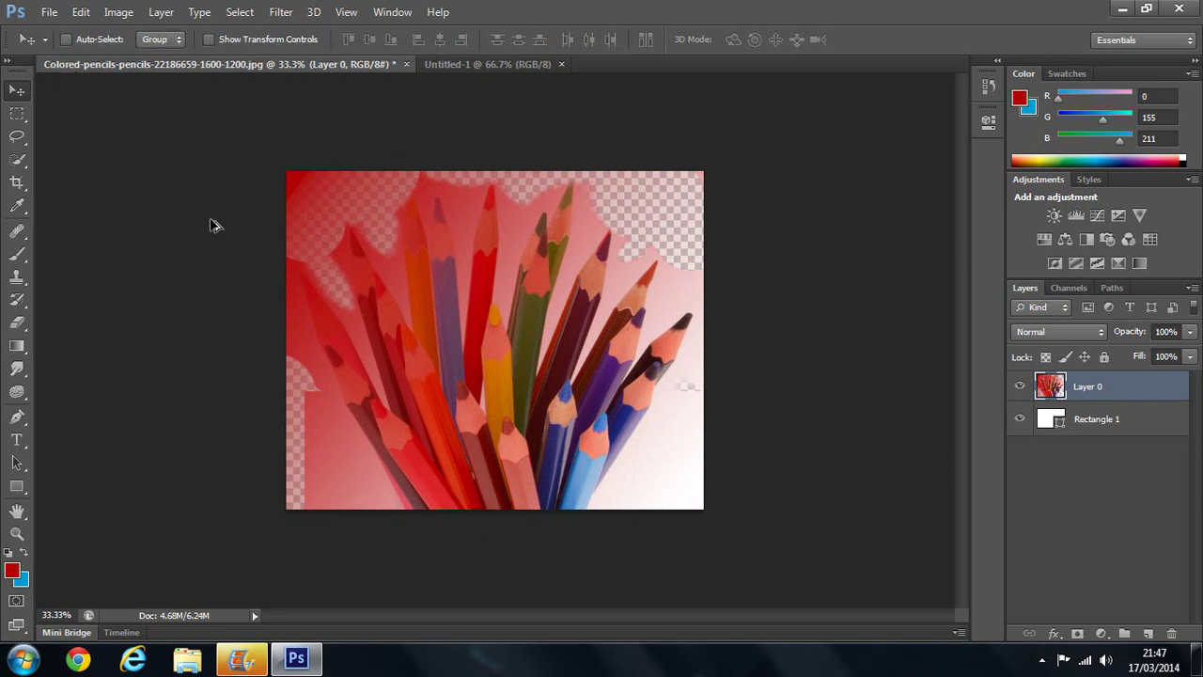
key("ctrl+z")
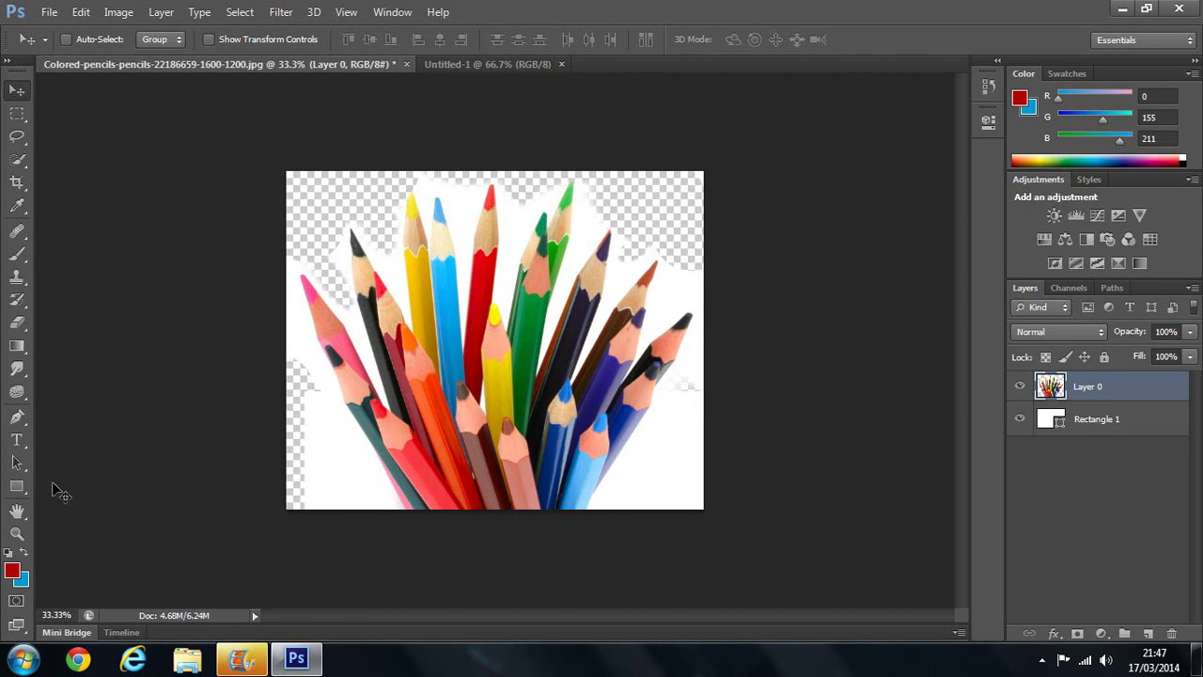
Step: Create a horizontal text box across the upper half of the pencils photo containing the text gjdjjjjjdddd
left_click(26, 390)
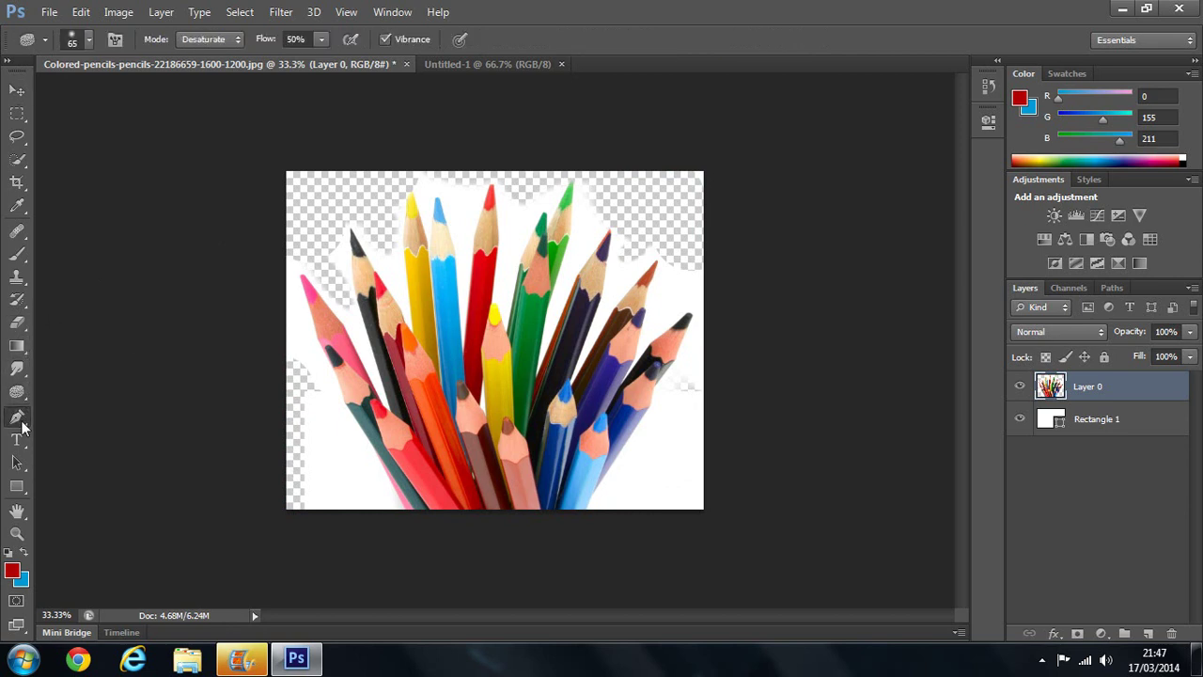
left_click(21, 418)
left_click(17, 441)
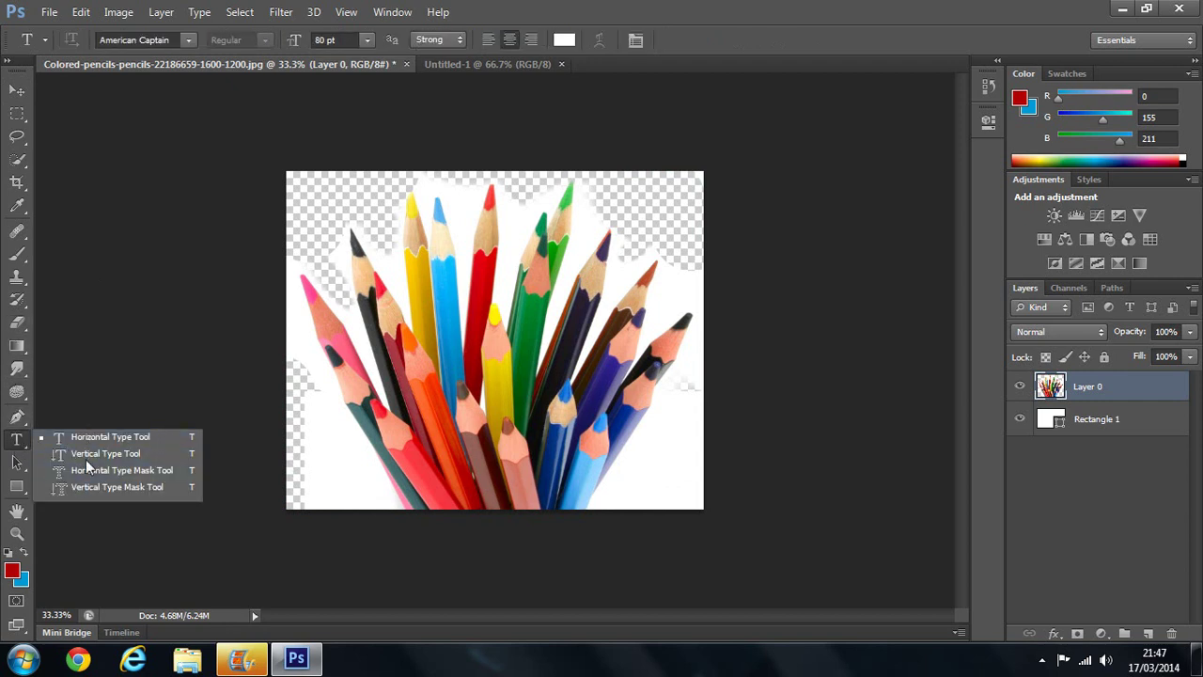
left_click(17, 446)
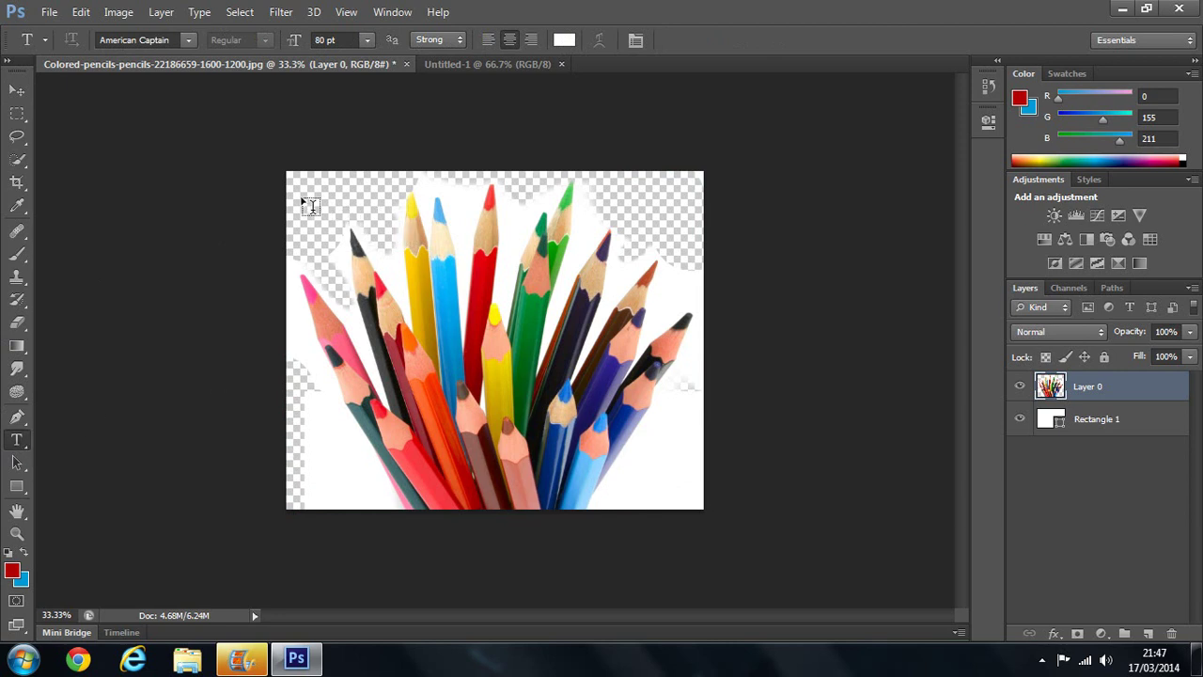
left_click_drag(310, 204, 675, 336)
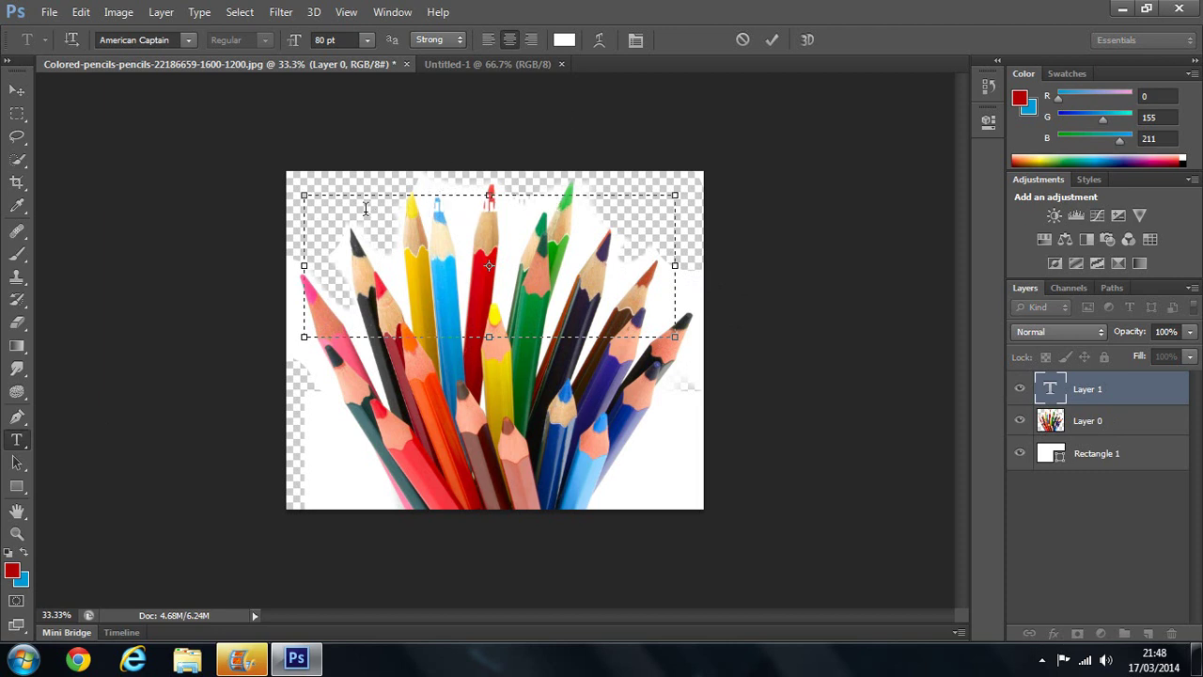
Step: Select all the text in the box and set its colour to a bright blue
key("ctrl+a")
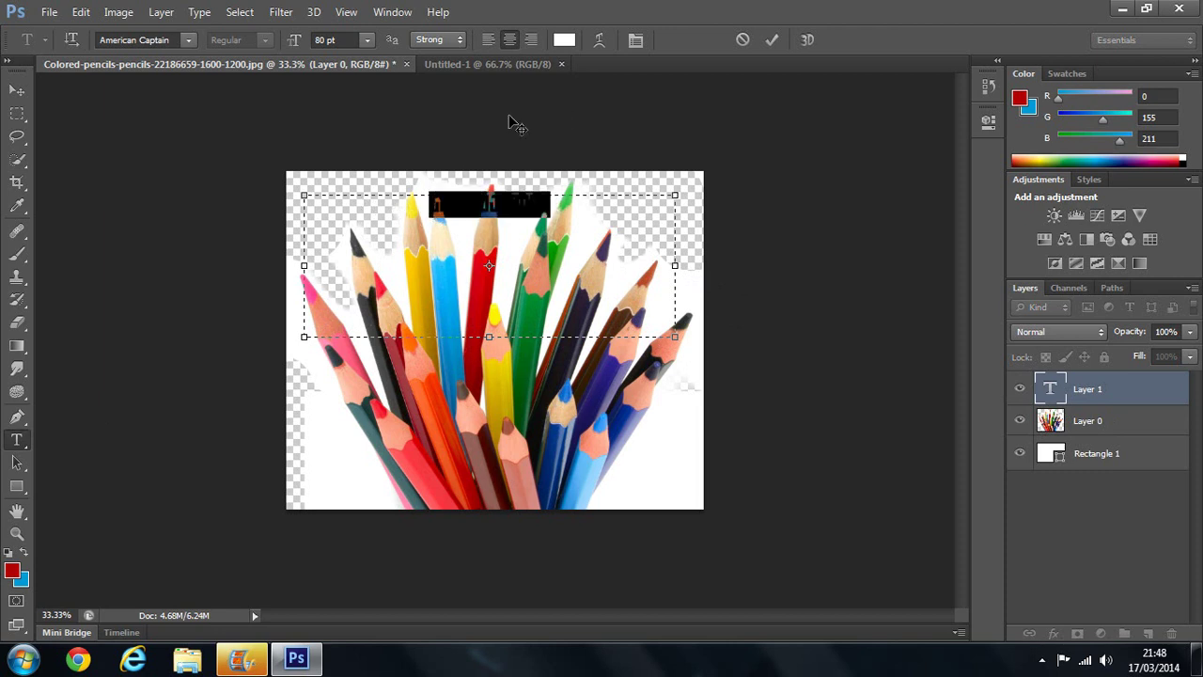
left_click(570, 39)
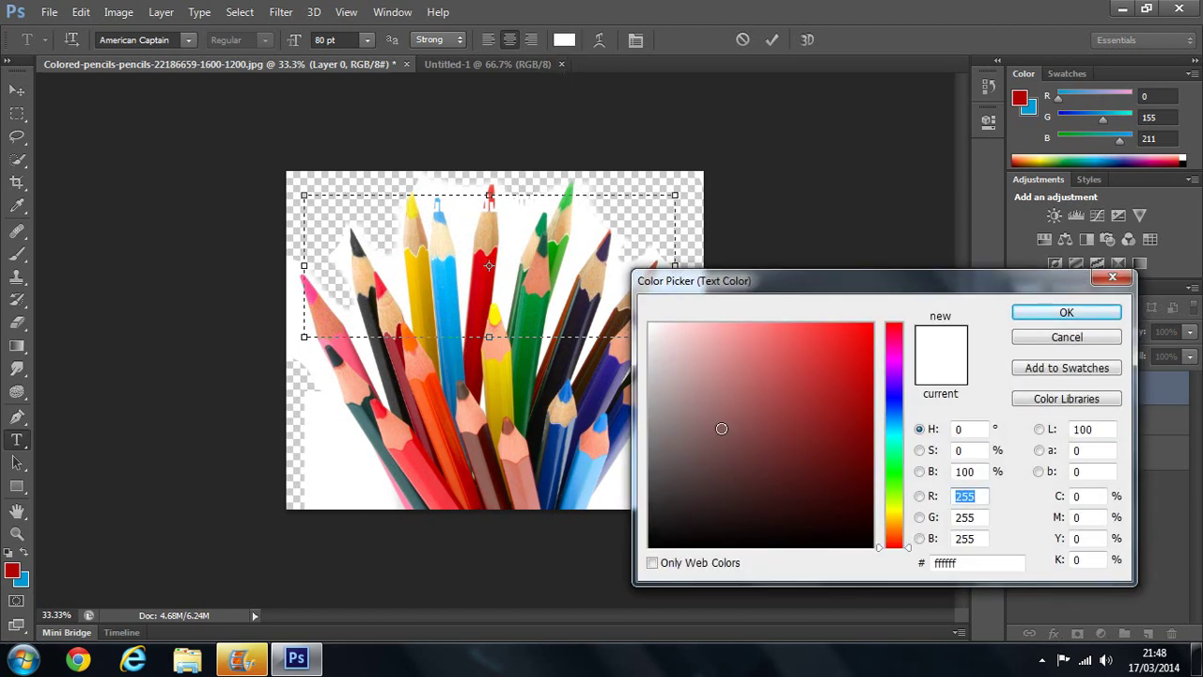
mouse_move(762, 434)
left_mouse_down()
mouse_move(784, 443)
mouse_move(798, 483)
left_mouse_up()
mouse_move(894, 508)
left_mouse_down()
mouse_move(894, 474)
mouse_move(894, 529)
mouse_move(898, 512)
left_mouse_up()
left_click_drag(898, 479, 892, 402)
mouse_move(840, 373)
left_mouse_down()
mouse_move(794, 385)
mouse_move(796, 357)
left_mouse_up()
left_click_drag(893, 404, 893, 331)
left_click(849, 345)
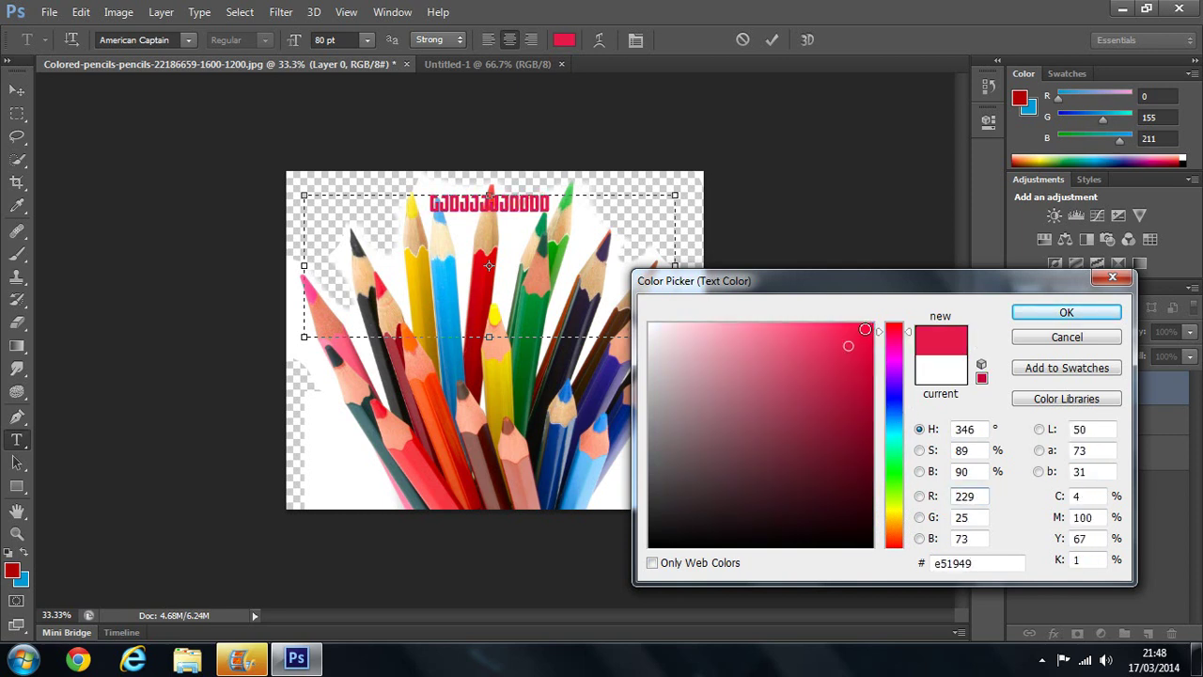
left_click(893, 402)
left_click_drag(846, 342, 868, 326)
left_click(1066, 312)
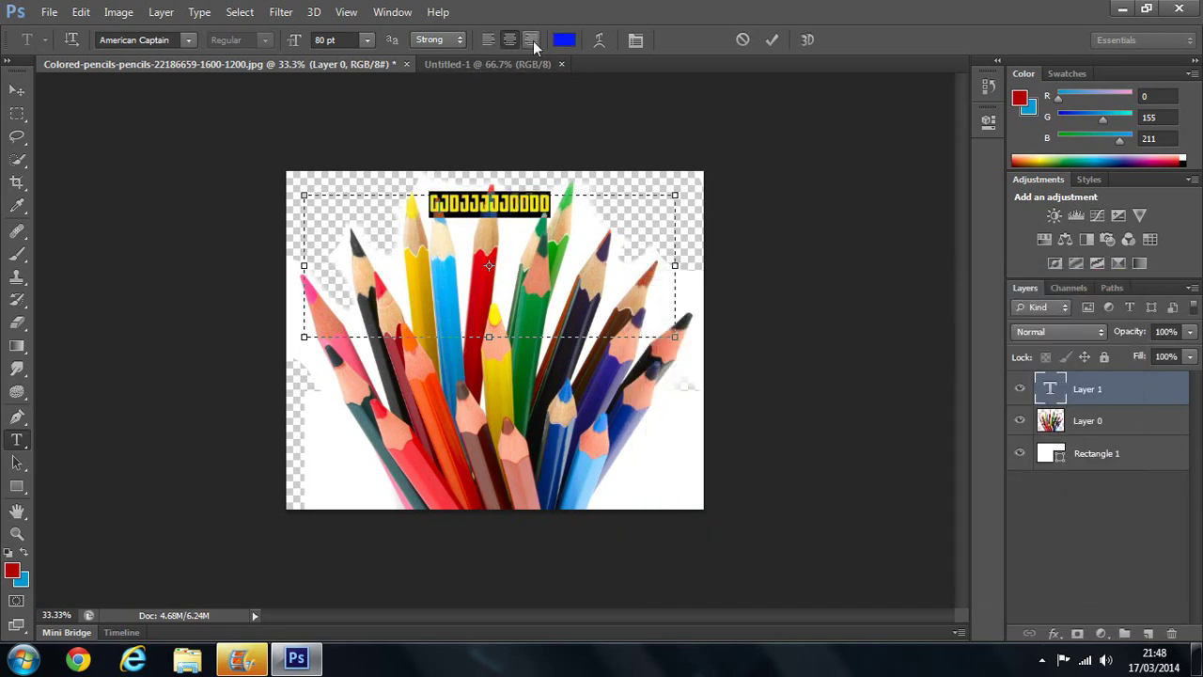
Step: Keep the text's anti-aliasing at Strong and set its size to 100 pt
left_click(456, 43)
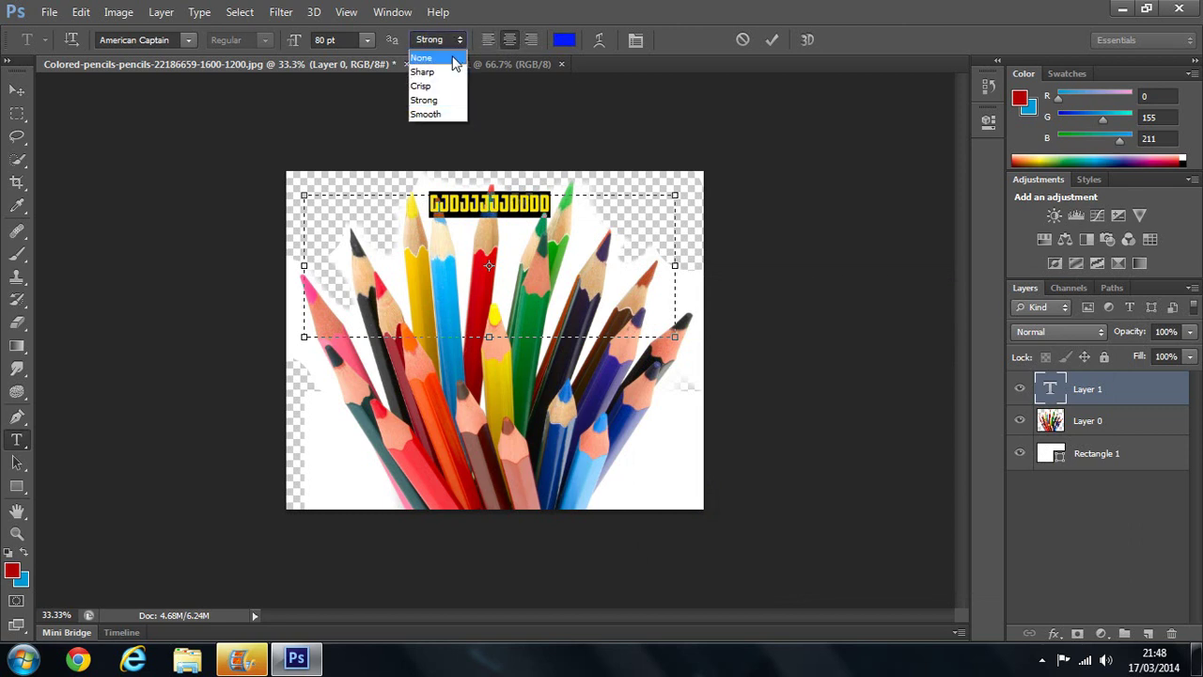
left_click(438, 99)
left_click(342, 38)
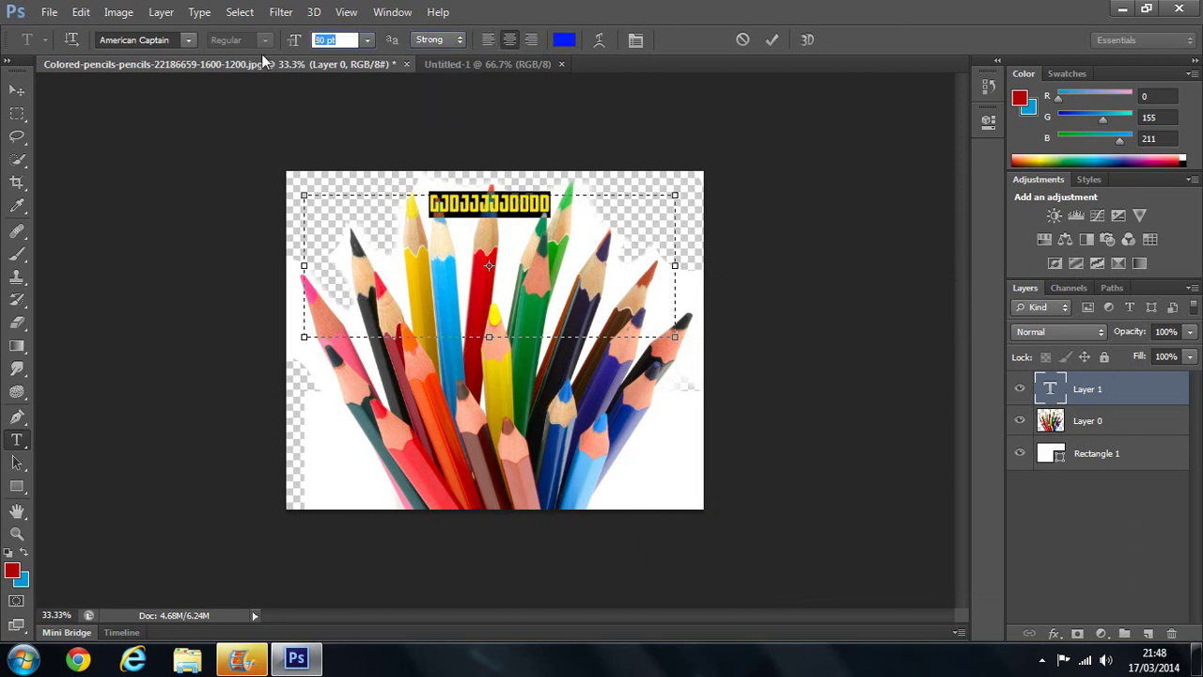
type("100")
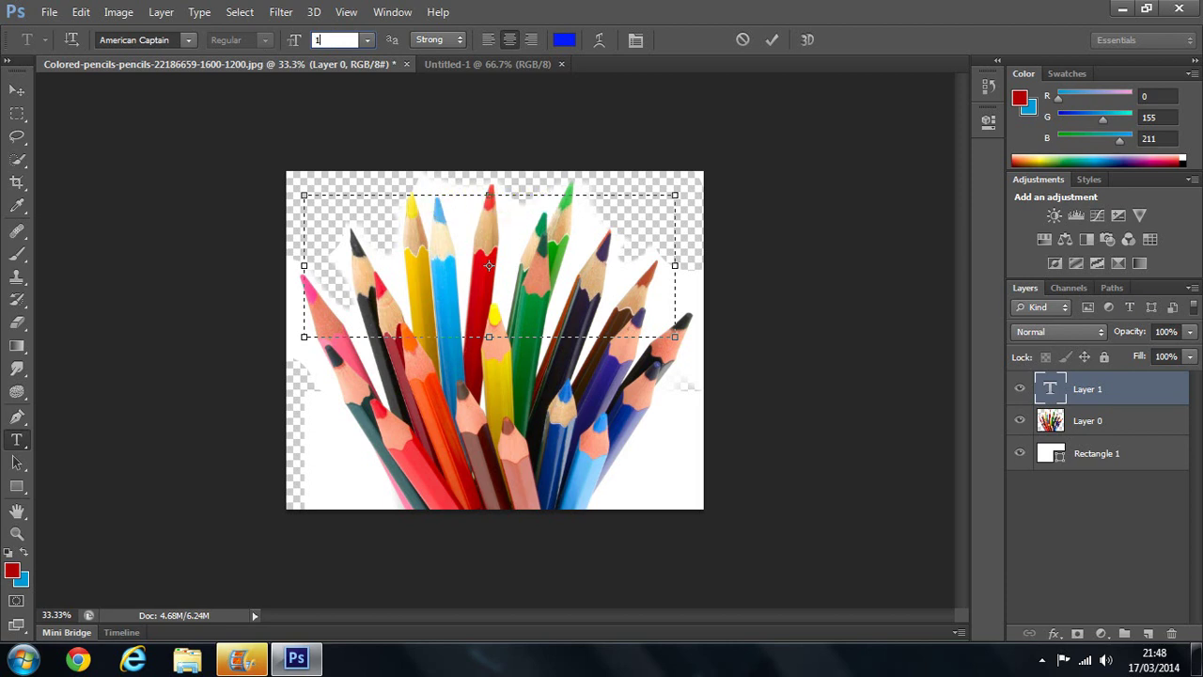
left_click(364, 40)
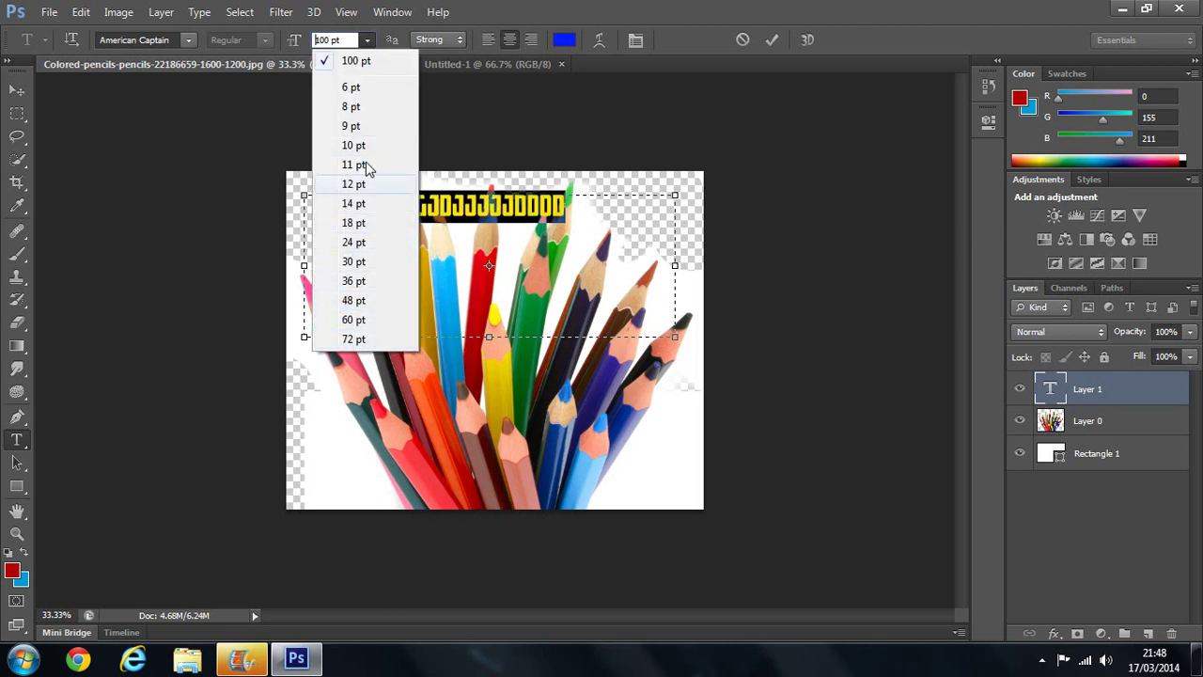
left_click(335, 39)
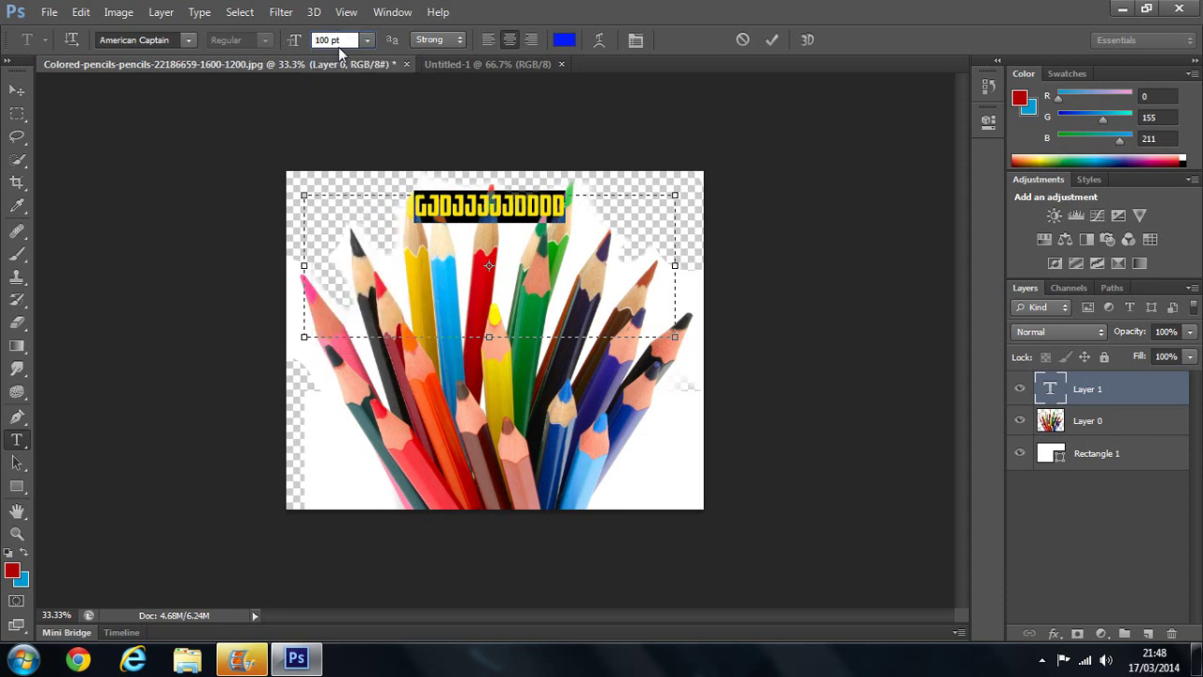
Step: Clear the text size value, browse the fonts while keeping American Captain, and commit the text
left_click(291, 47)
key("BackSpace")
left_click(187, 43)
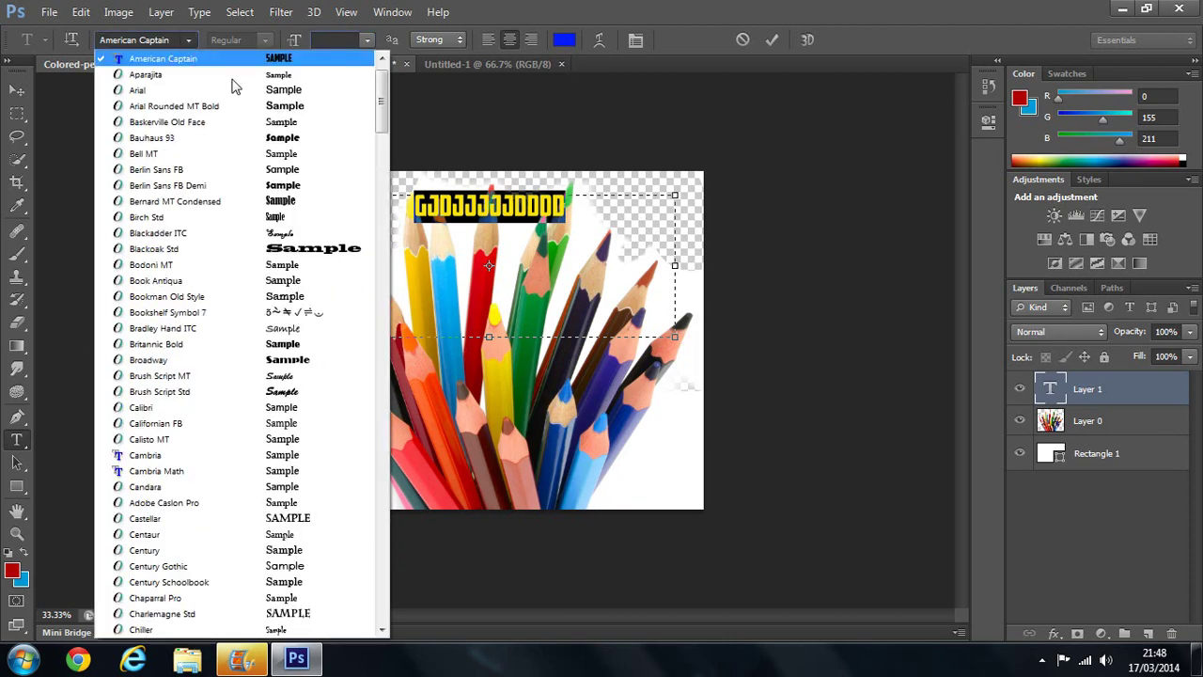
left_click_drag(395, 126, 343, 99)
left_click(171, 39)
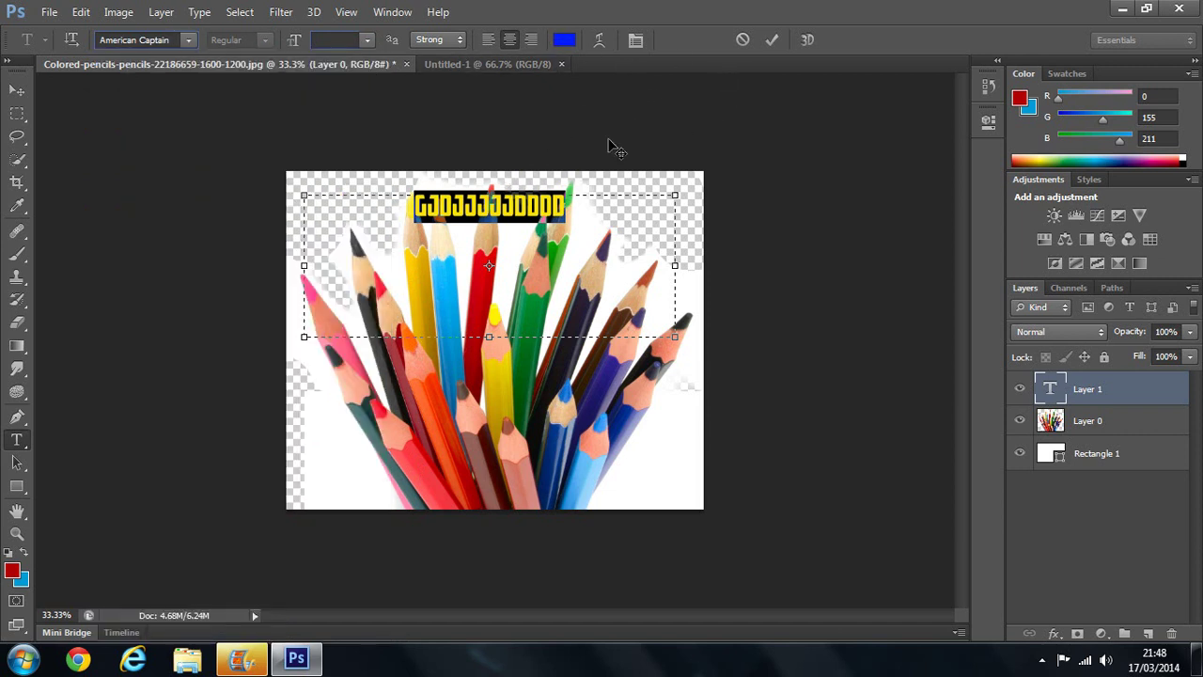
left_click(771, 42)
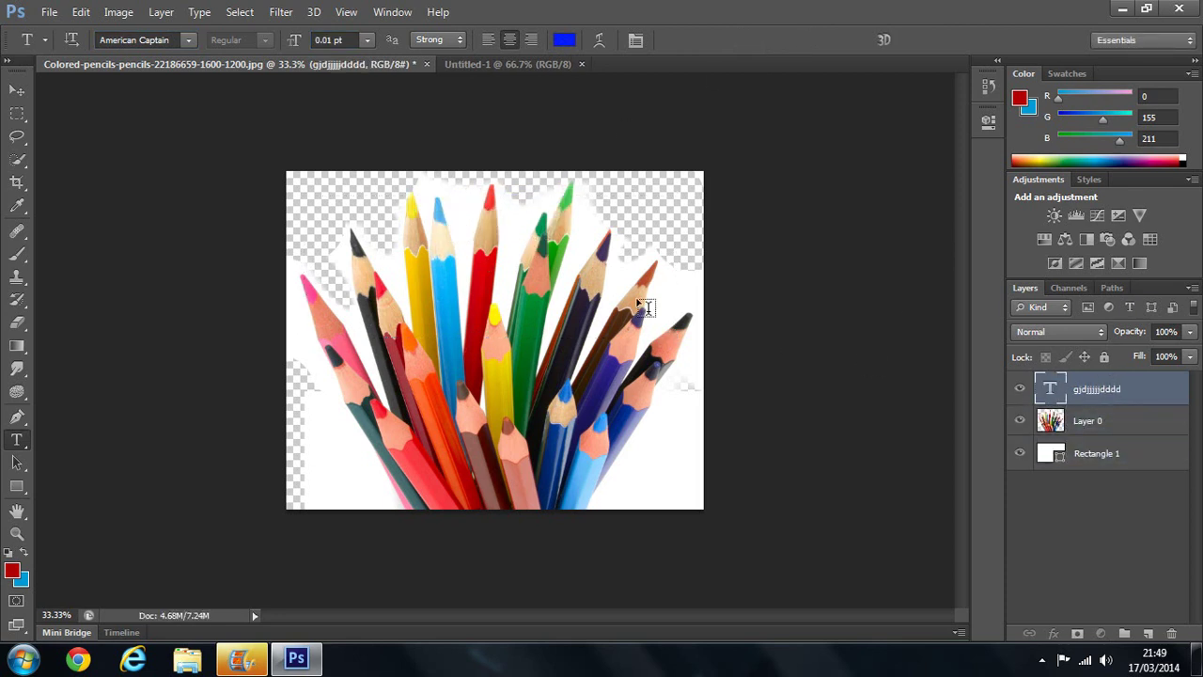
Step: Place the gjdjjjjjdddd text layer beneath Layer 0 and move Layer 0 down to the lower part of the canvas
left_click(17, 89)
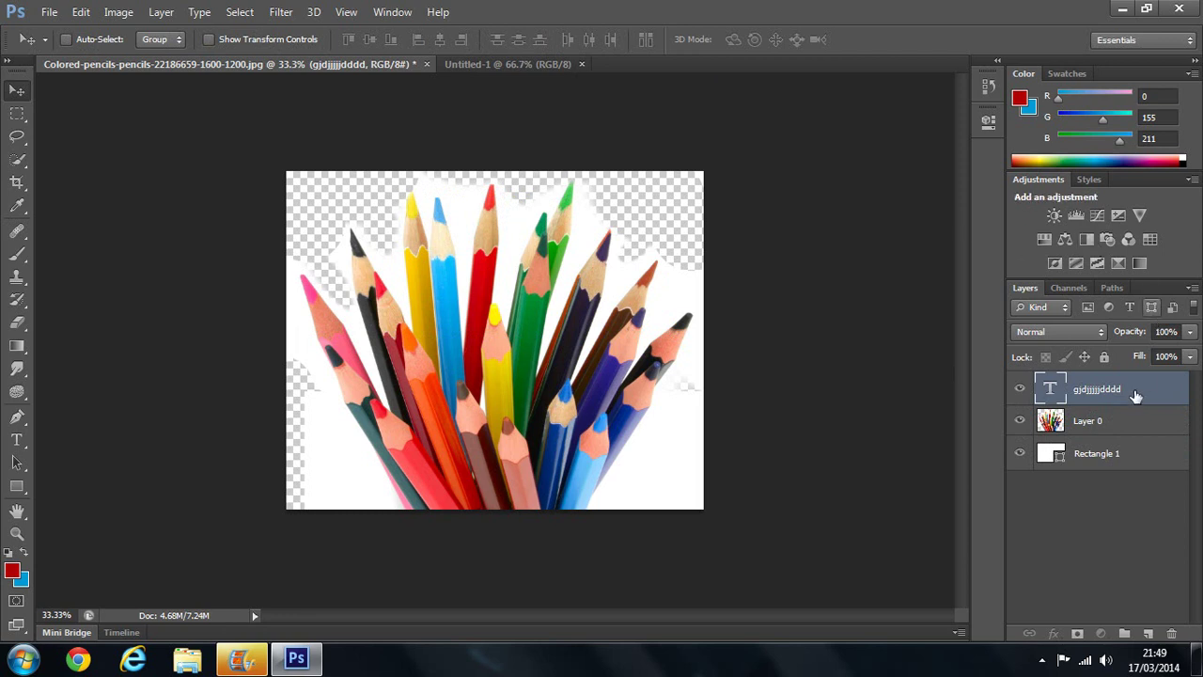
left_click_drag(1128, 390, 1122, 435)
left_click(1090, 399)
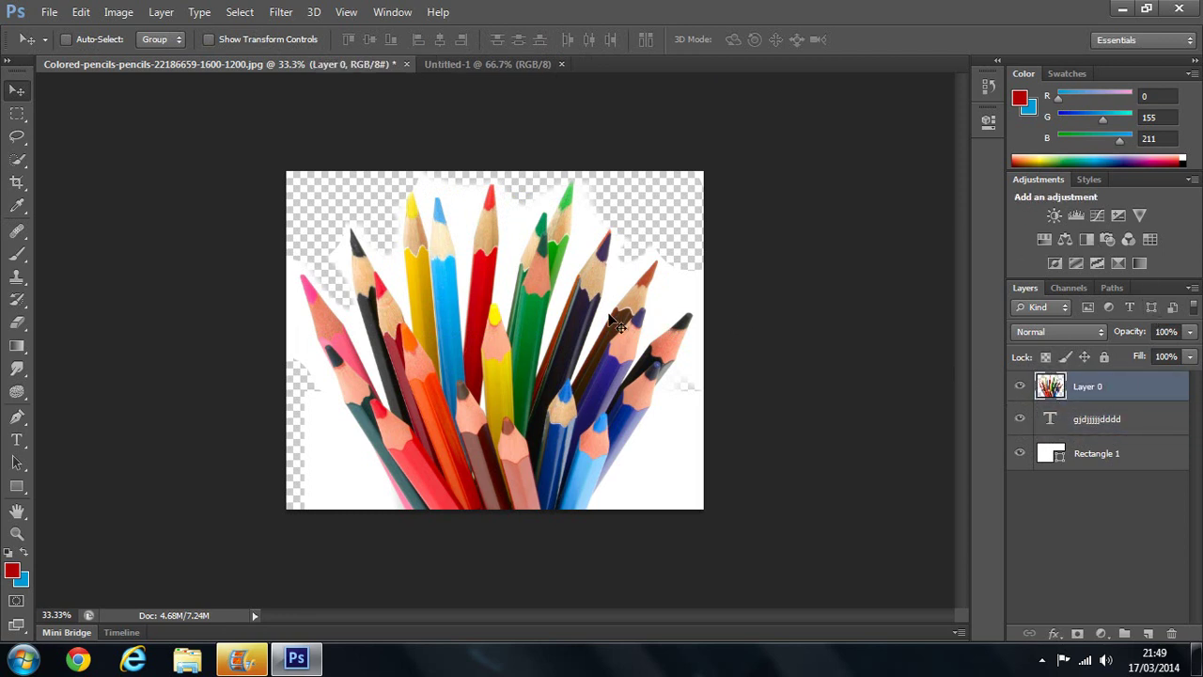
mouse_move(617, 323)
left_mouse_down()
mouse_move(558, 518)
mouse_move(568, 525)
left_mouse_up()
Step: Move Rectangle 1 up to the canvas's top edge and shift the text layer about 8.6 cm right and 21.3 cm up
left_click(1051, 466)
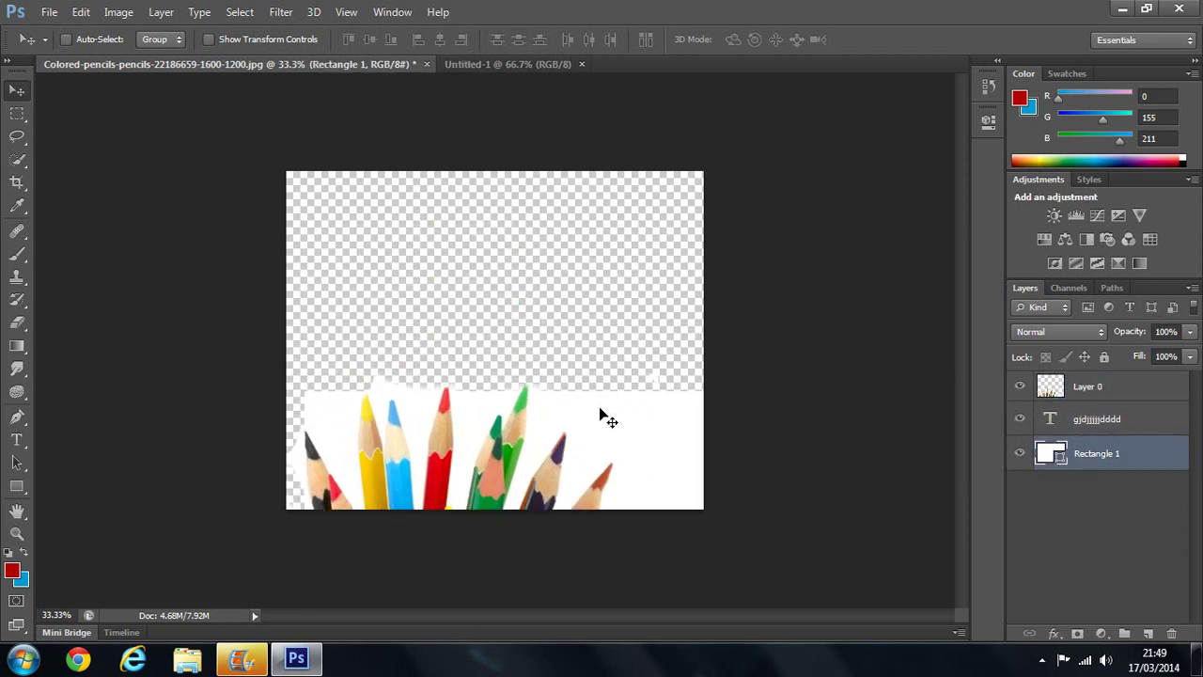
left_click_drag(601, 417, 601, 188)
left_click(1119, 427)
left_click_drag(489, 468, 569, 290)
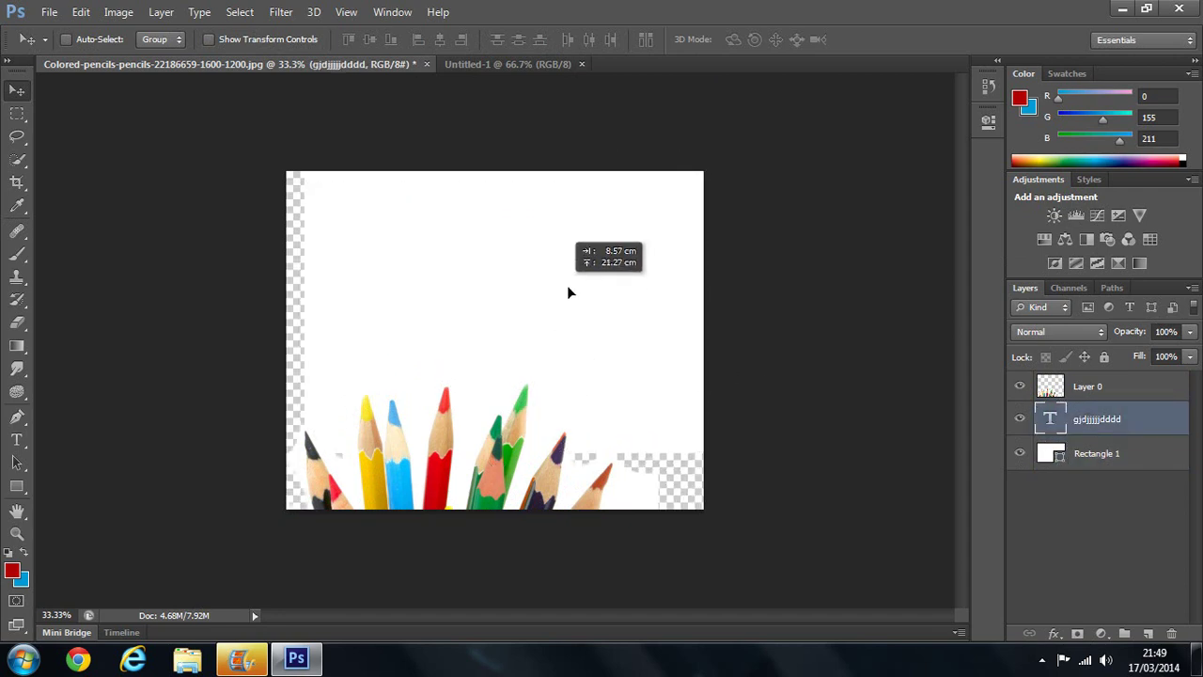
Step: Move Layer 0 back up so the pencils fill the canvas over the white rectangle
left_click(1062, 395)
mouse_move(453, 453)
left_mouse_down()
mouse_move(520, 174)
mouse_move(489, 226)
left_mouse_up()
mouse_move(440, 273)
left_mouse_down()
mouse_move(433, 287)
mouse_move(439, 255)
mouse_move(436, 284)
left_mouse_up()
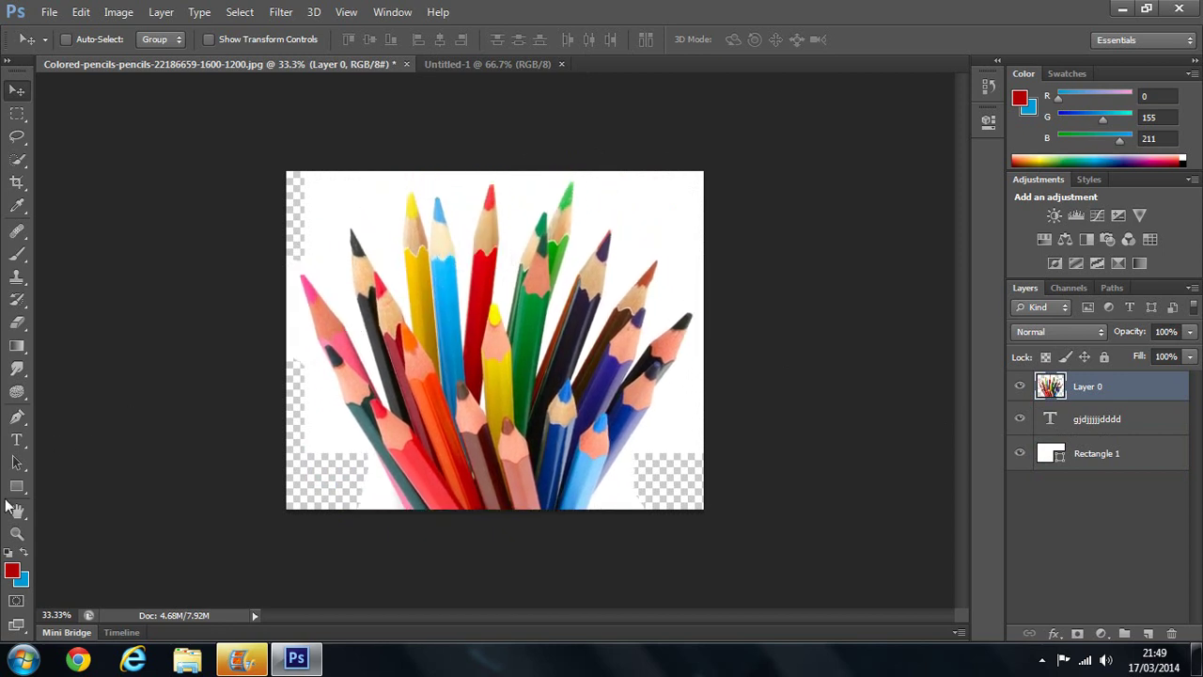
Step: Select the path of the white Rectangle 1 shape behind the pencils
left_click(17, 463)
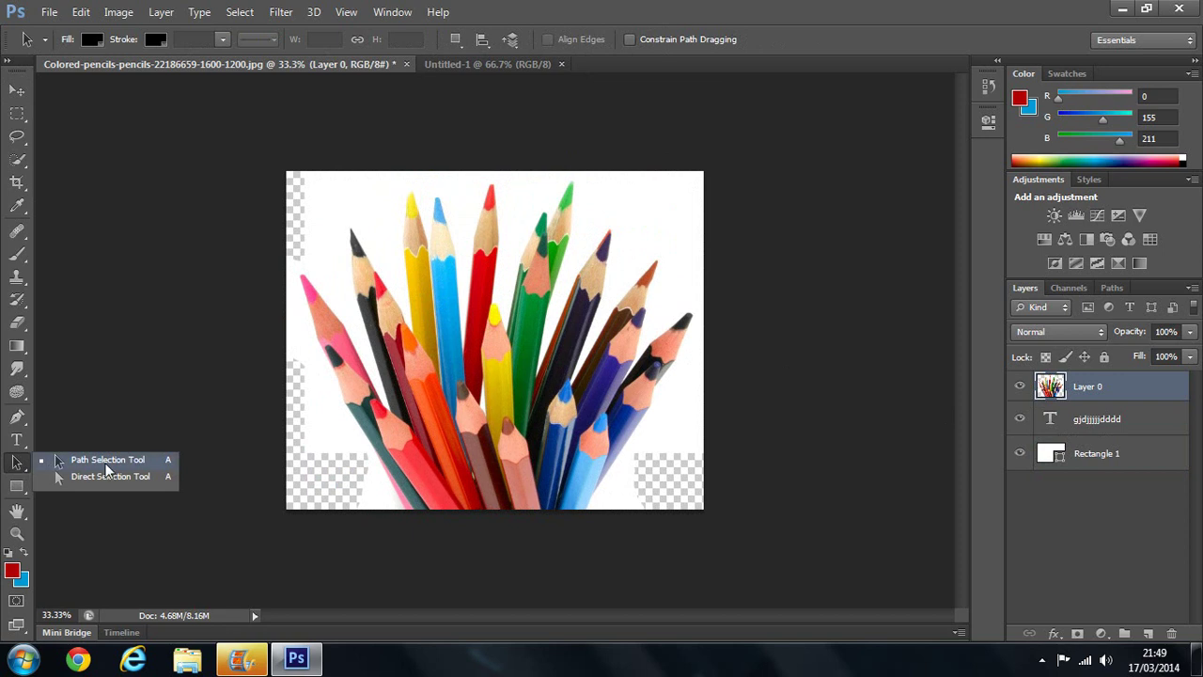
left_click(105, 476)
left_click(338, 366)
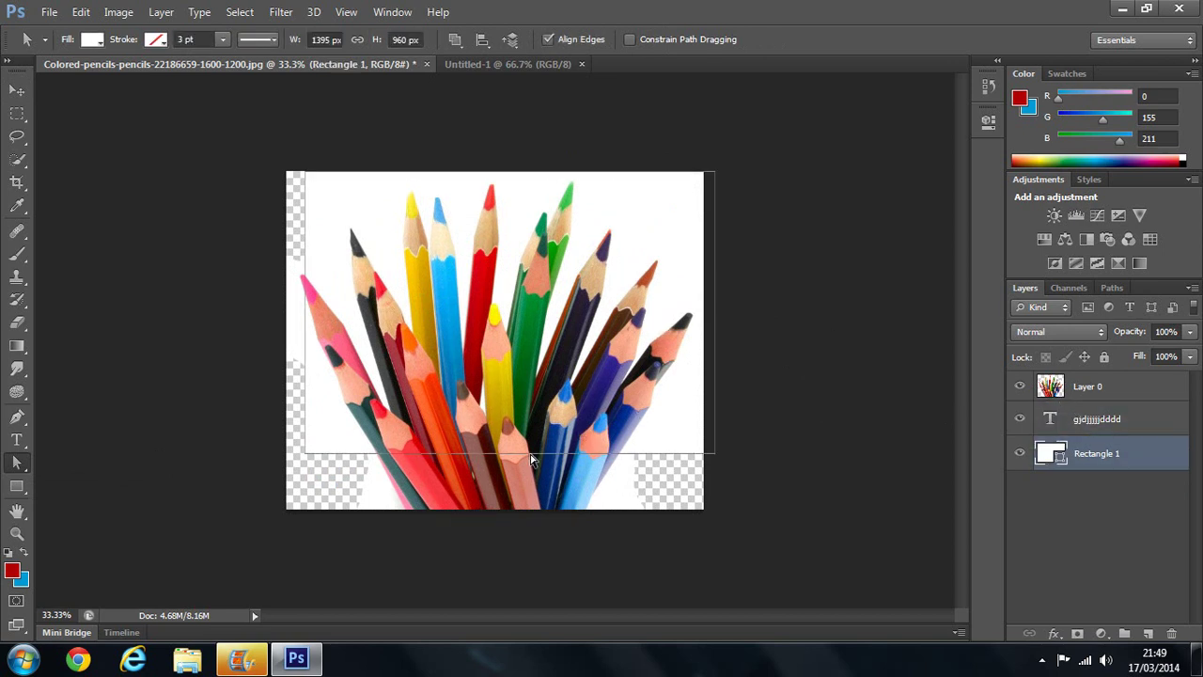
left_click(688, 462)
left_click(498, 453)
Step: Show the transform controls for Rectangle 1 and move the shape slightly right and down
left_click(16, 90)
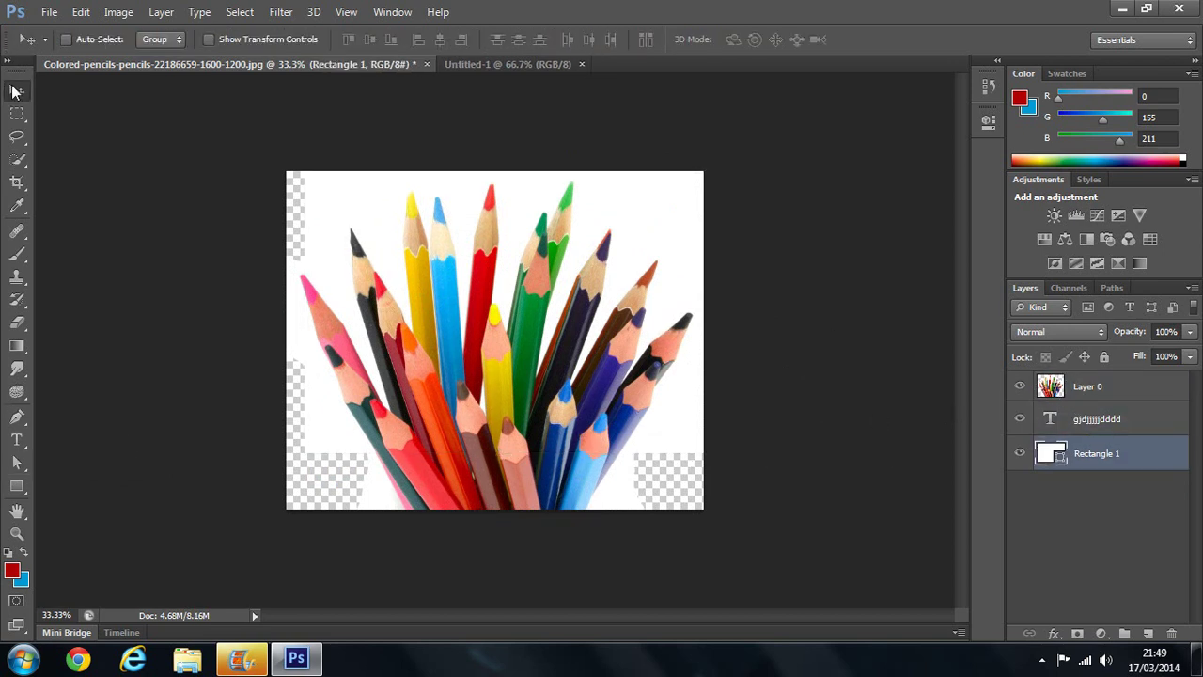
left_click(225, 39)
left_click_drag(446, 266, 480, 278)
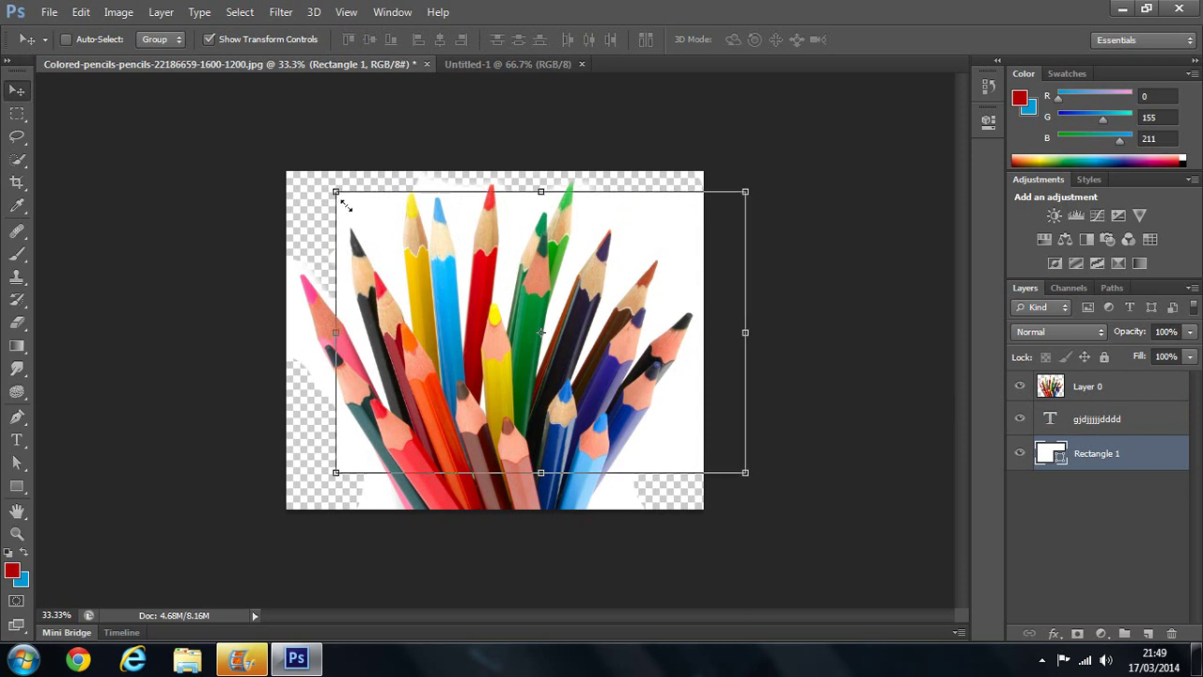
Step: Scale Rectangle 1 to 38.14% width and 69.38% height, rotate it by -133.50° and finish the transform
left_click_drag(336, 191, 489, 279)
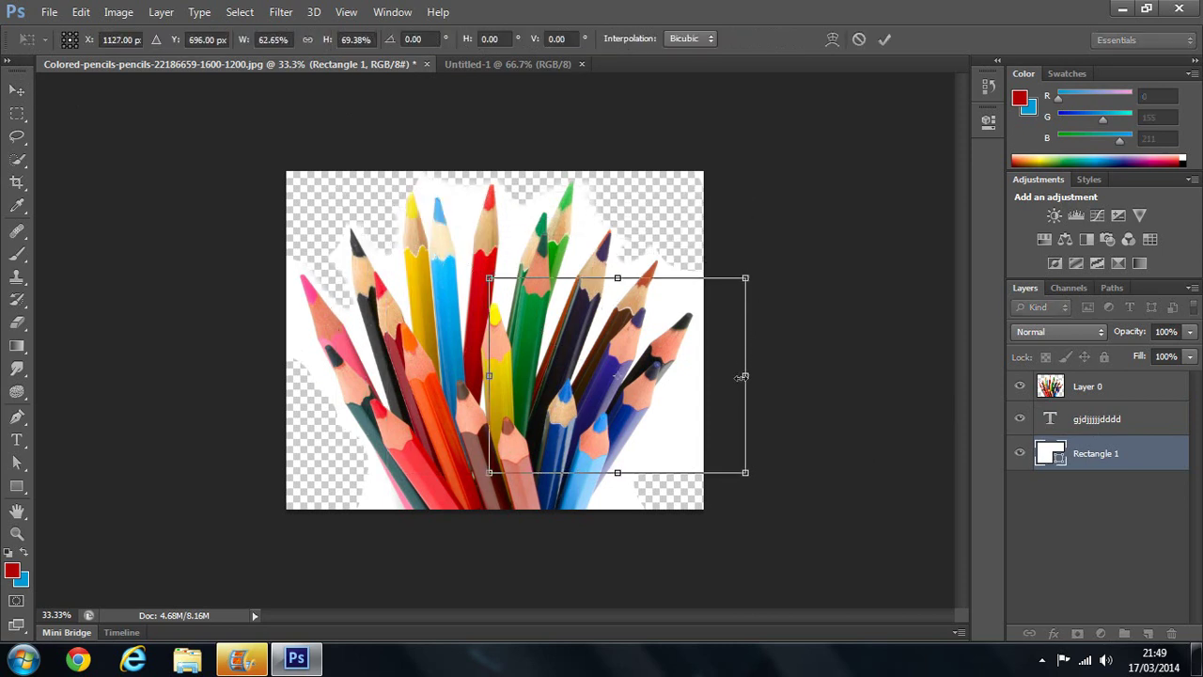
left_click_drag(743, 376, 645, 376)
left_click_drag(663, 260, 419, 395)
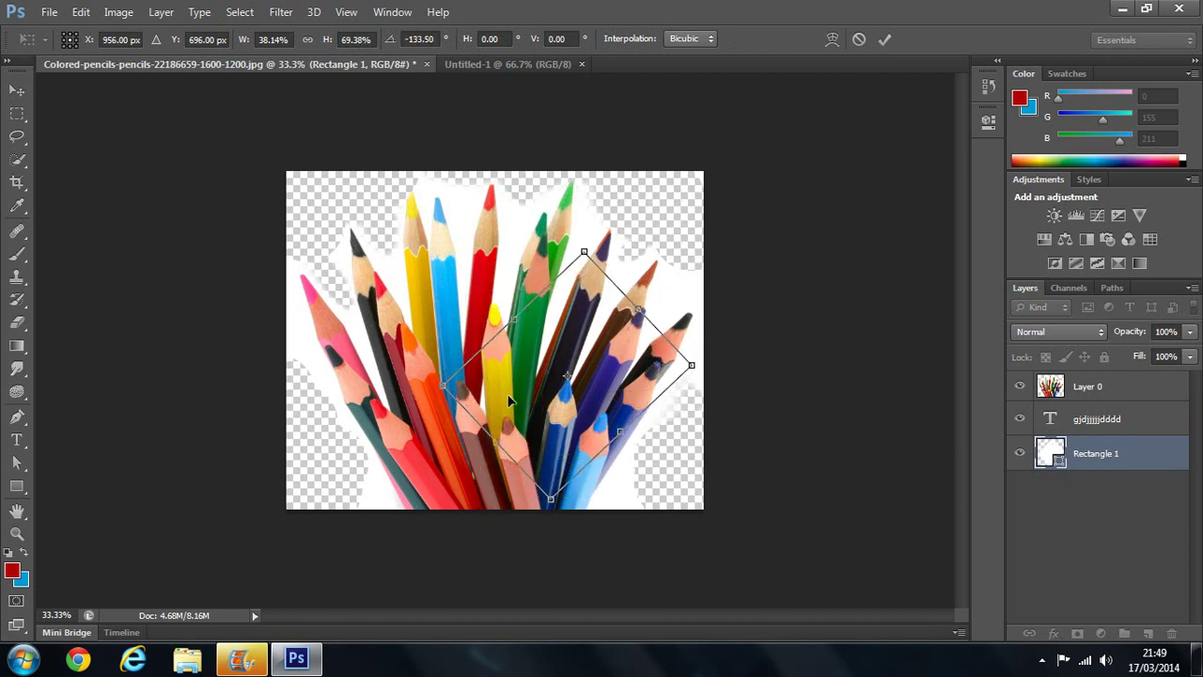
left_click(858, 39)
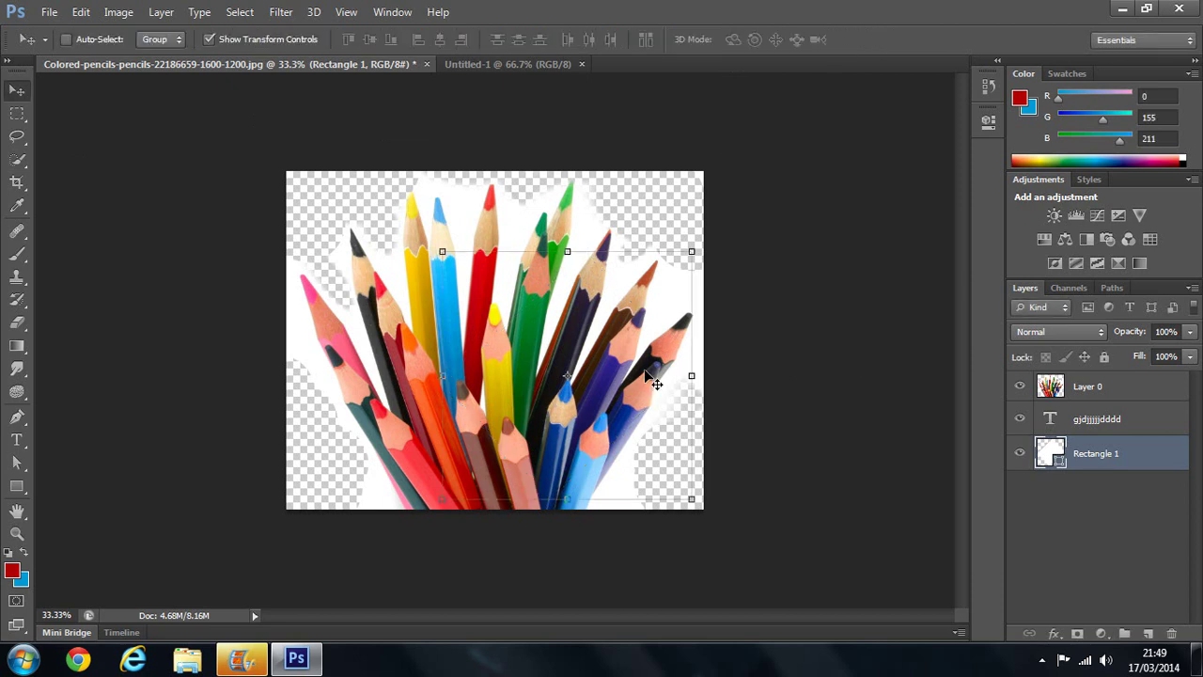
Step: Move the white Rectangle 1 shape down past the canvas edge and delete its layer
left_click_drag(598, 336, 593, 368)
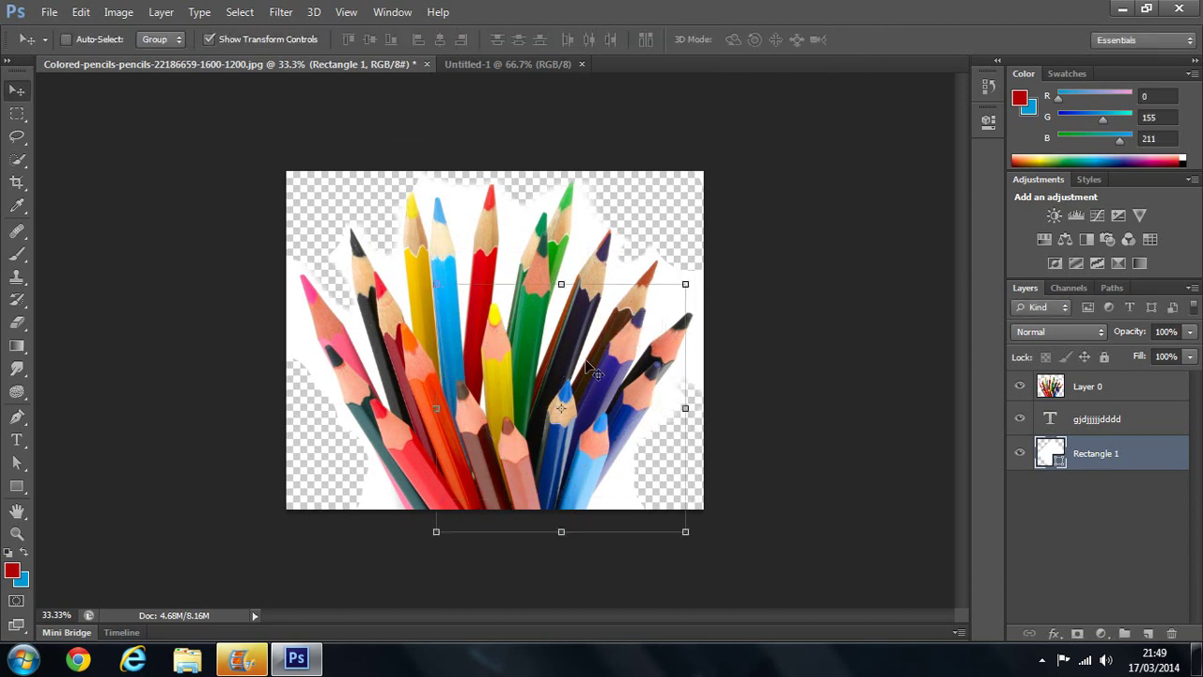
left_click(1090, 420)
left_click(1095, 451)
key("Delete")
Step: Move the text layer above Layer 0 and its text down over the lower pencils, and delete that layer
left_click_drag(1110, 417, 1132, 383)
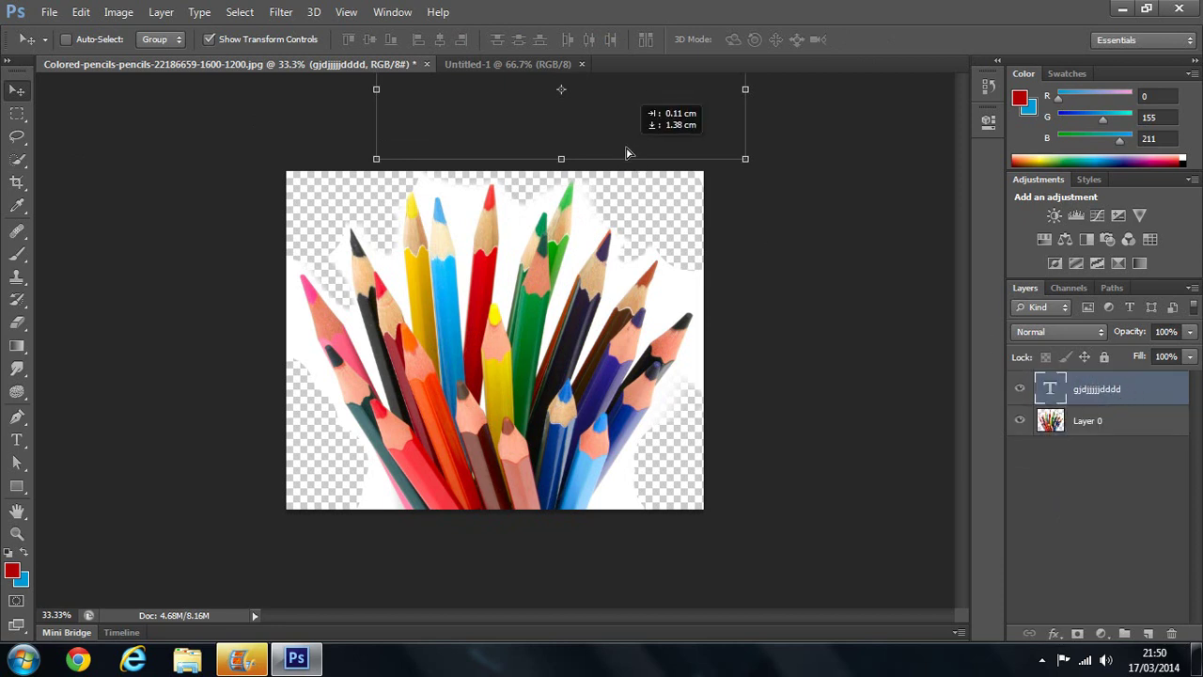
left_click_drag(628, 152, 685, 461)
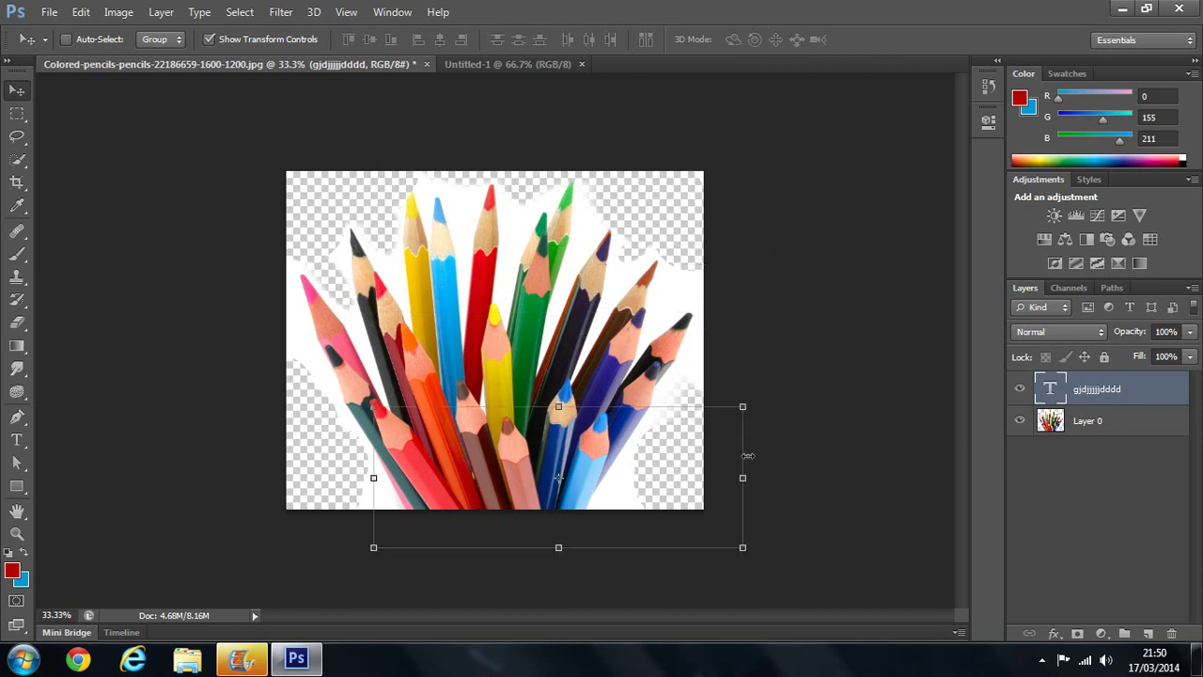
key("Delete")
mouse_move(515, 338)
left_mouse_down()
mouse_move(508, 374)
mouse_move(527, 319)
mouse_move(538, 329)
mouse_move(515, 338)
left_mouse_up()
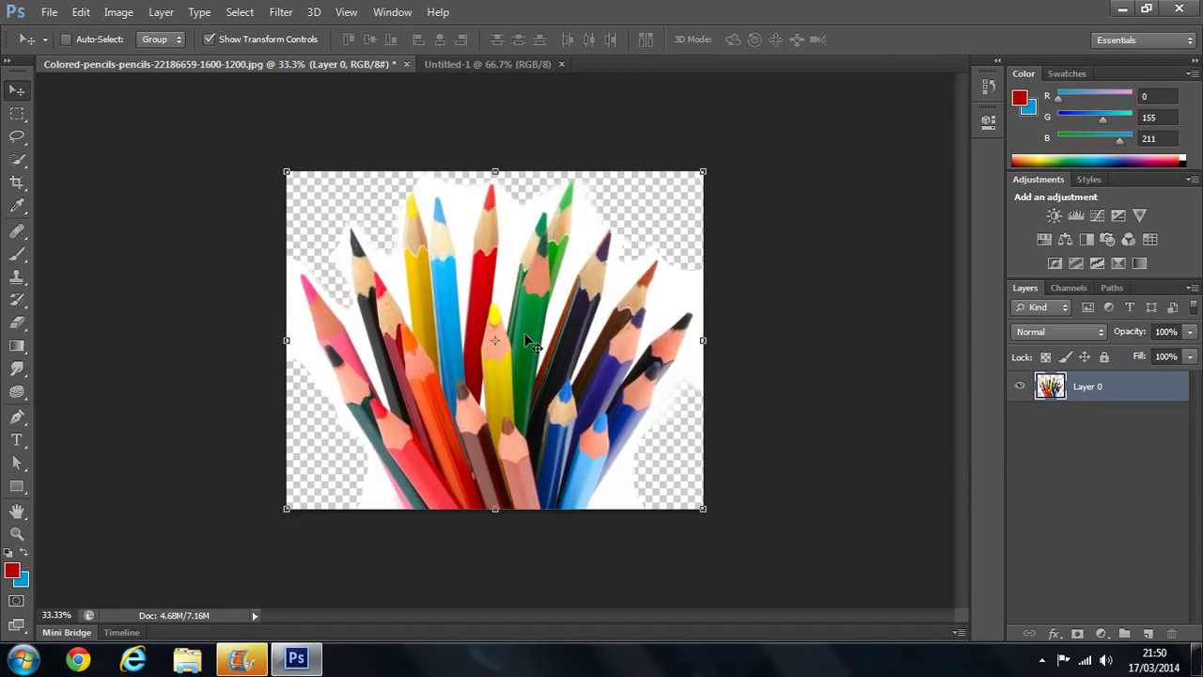
Step: Review the file formats for saving the pencils image, choose PNG and close the Save As dialog without saving
left_click(49, 12)
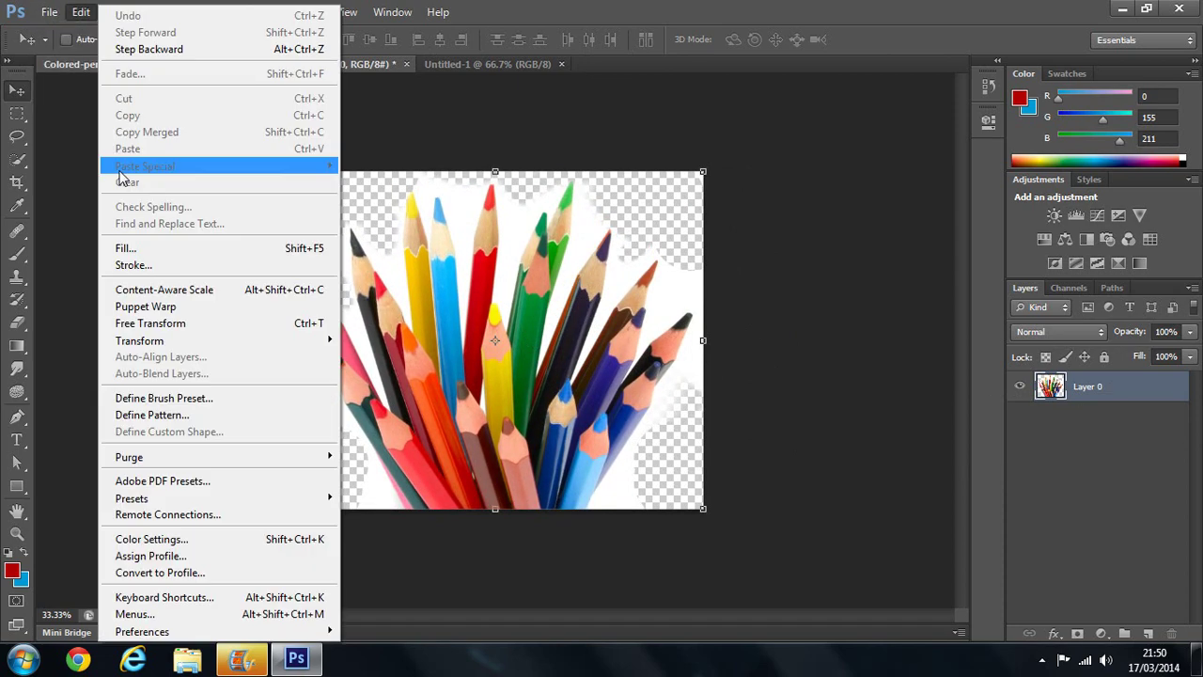
left_click(78, 225)
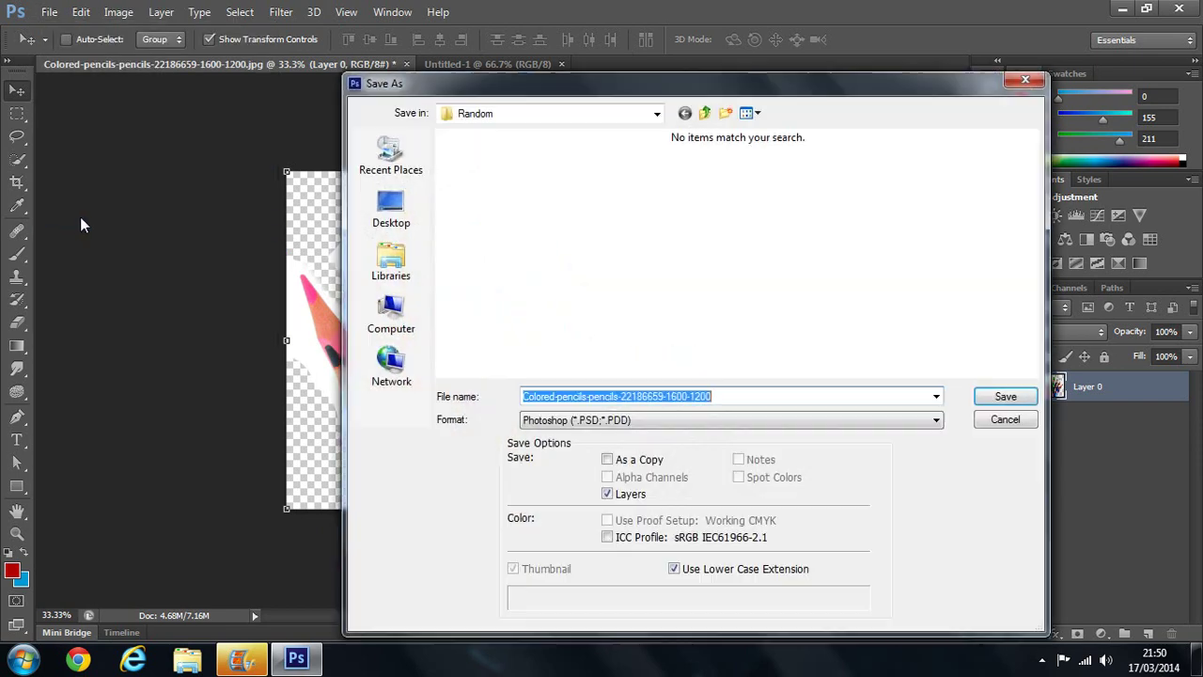
left_click(570, 422)
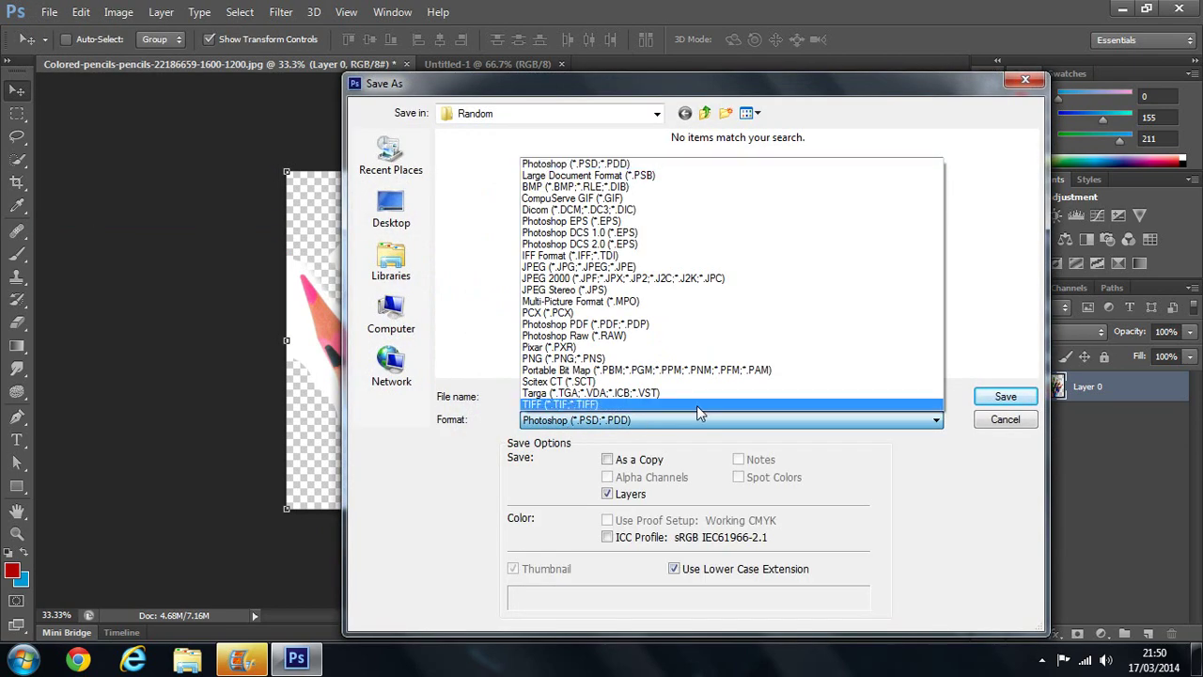
left_click(604, 427)
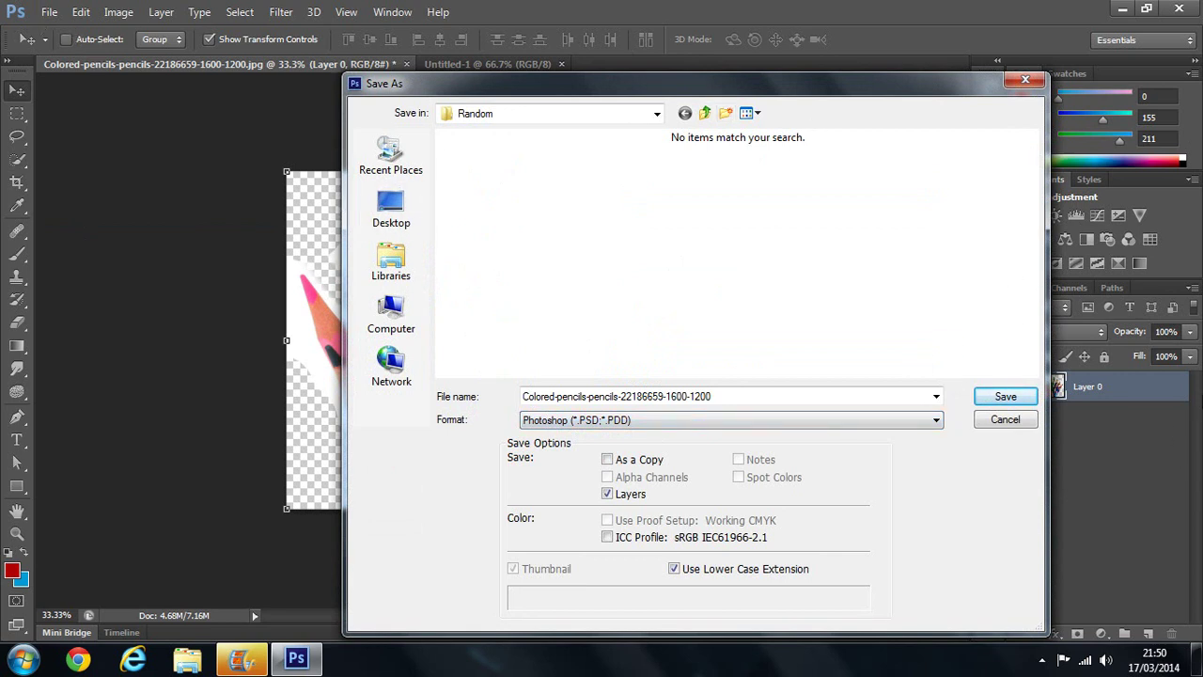
left_click(771, 423)
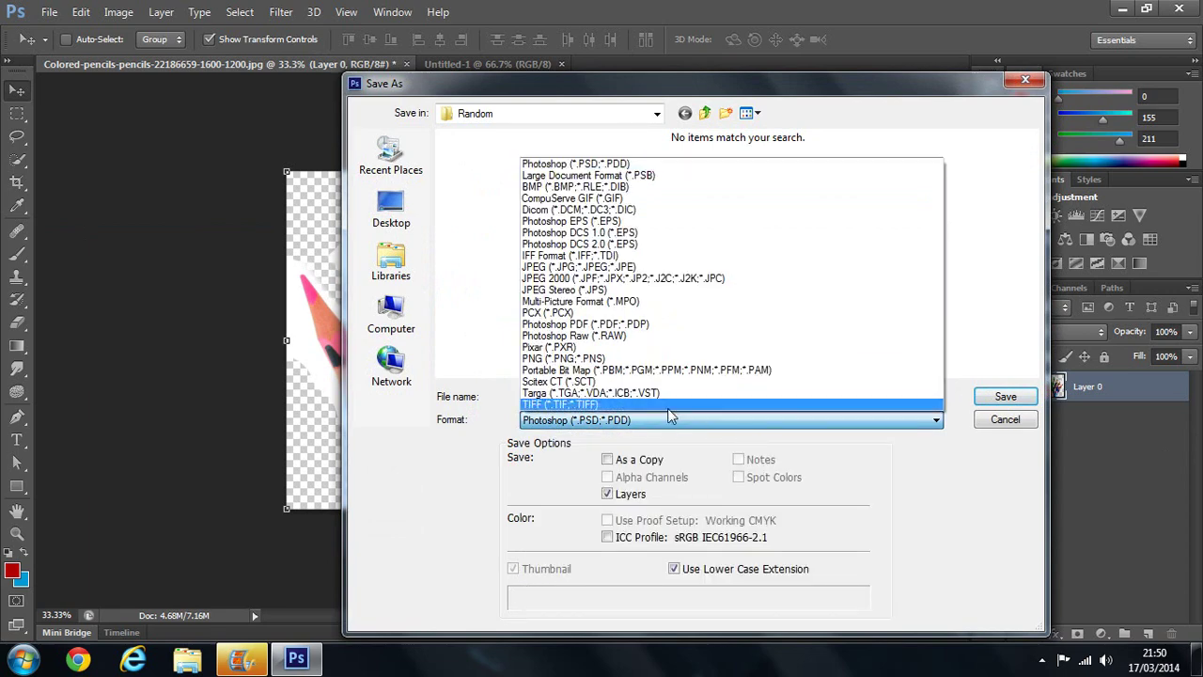
left_click(628, 359)
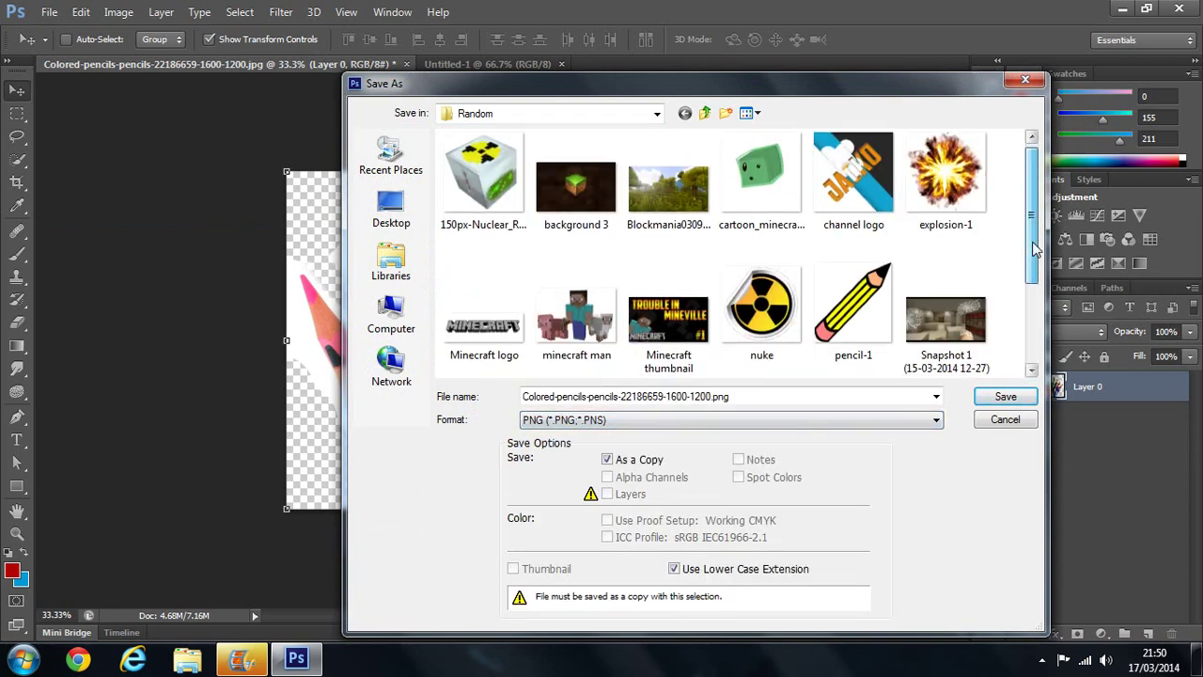
scroll(1013, 301, "down", 3)
left_click(1025, 82)
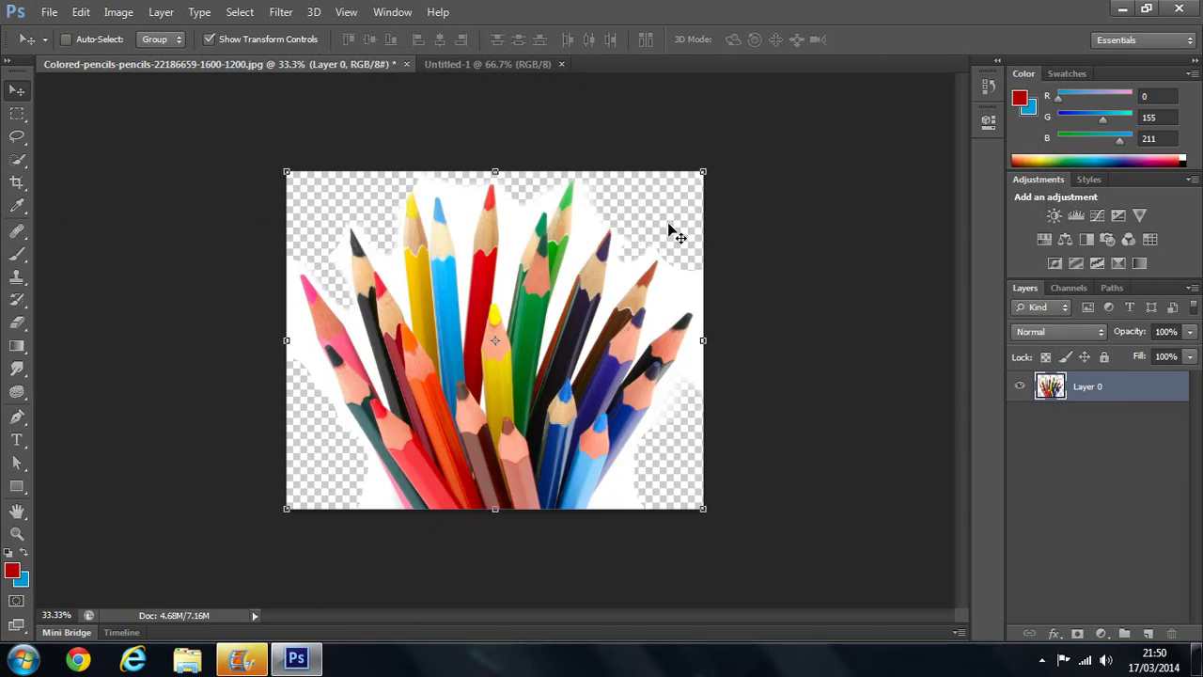